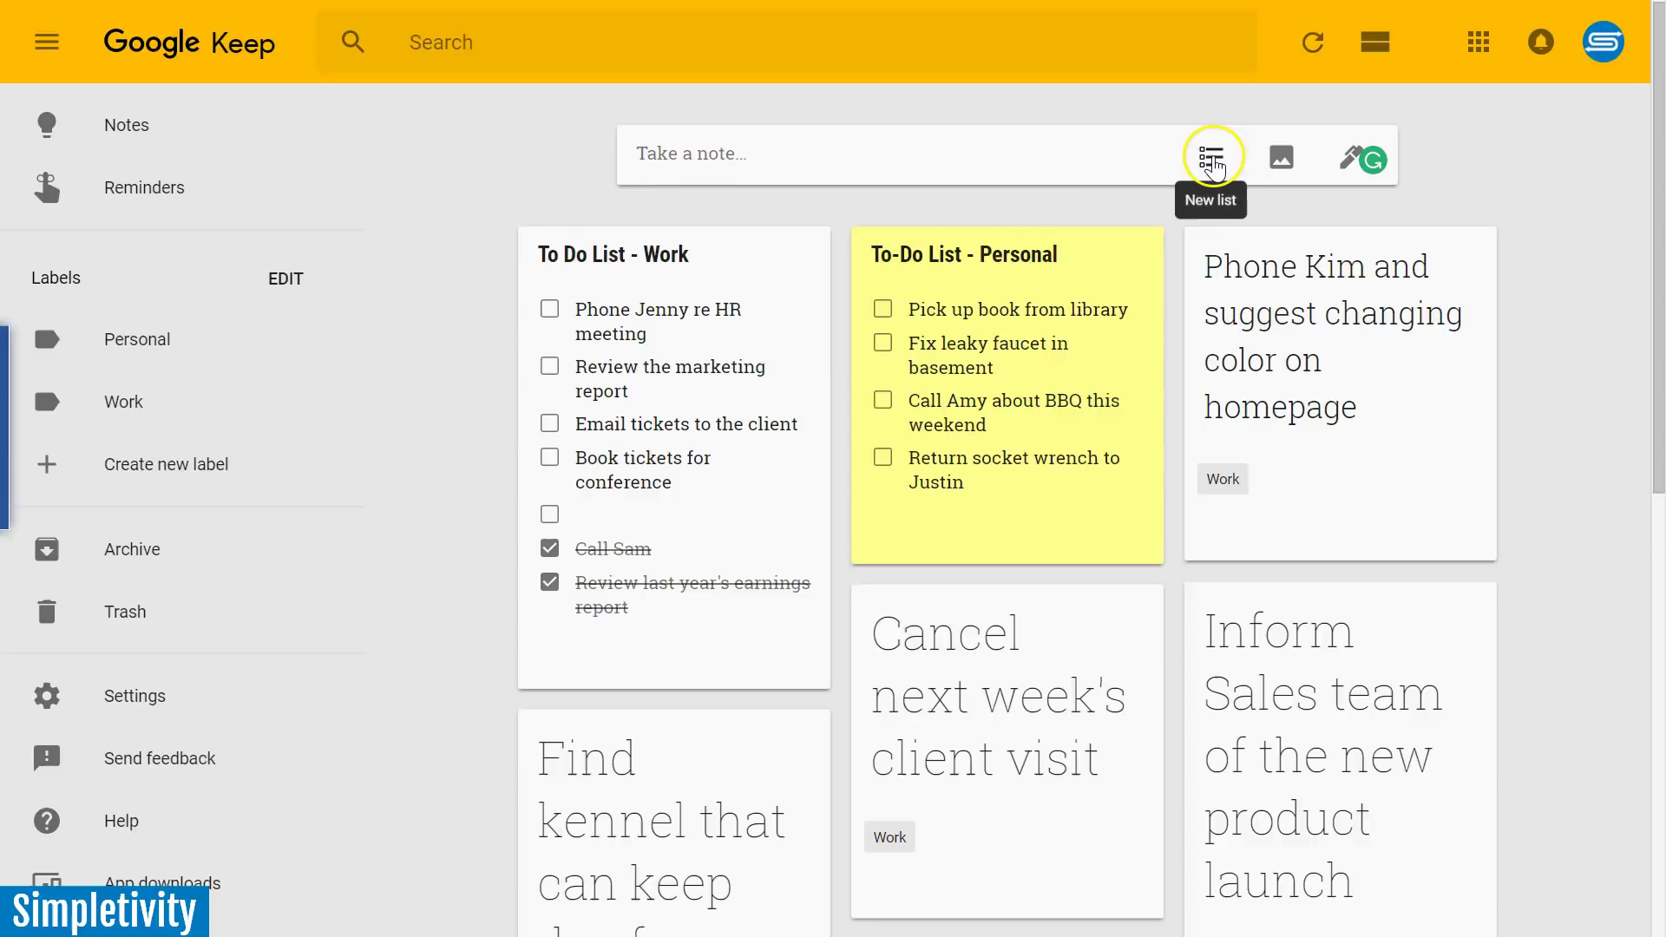
- Start a new checklist, then close it empty to return to the notes grid
click(1212, 165)
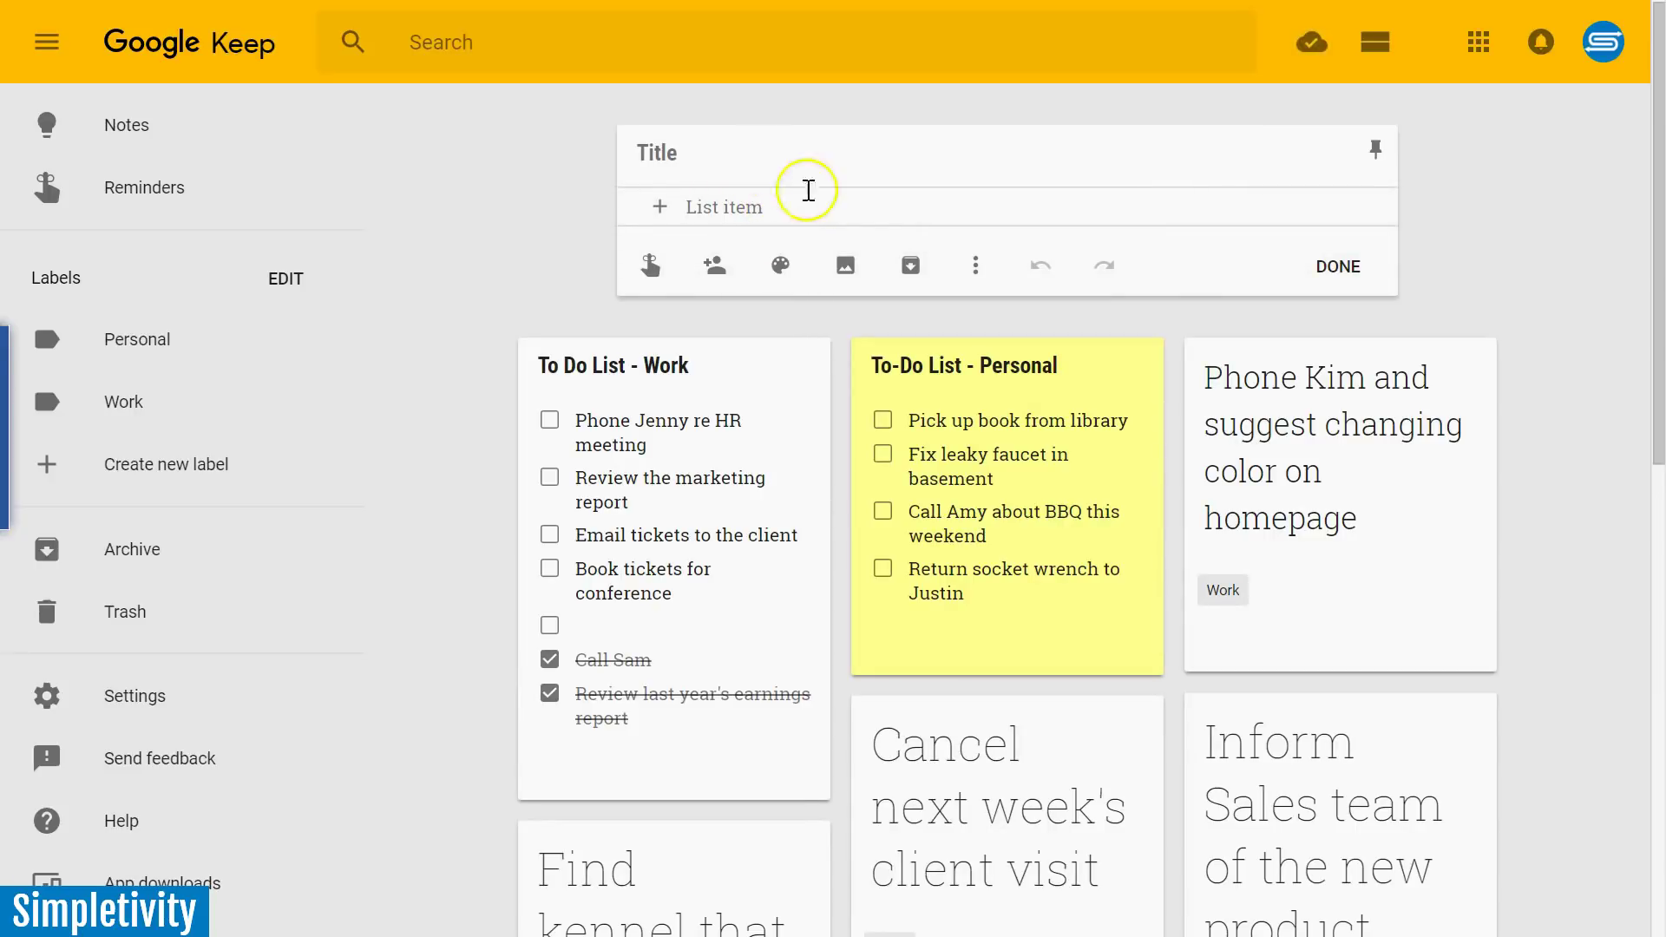
click(1339, 267)
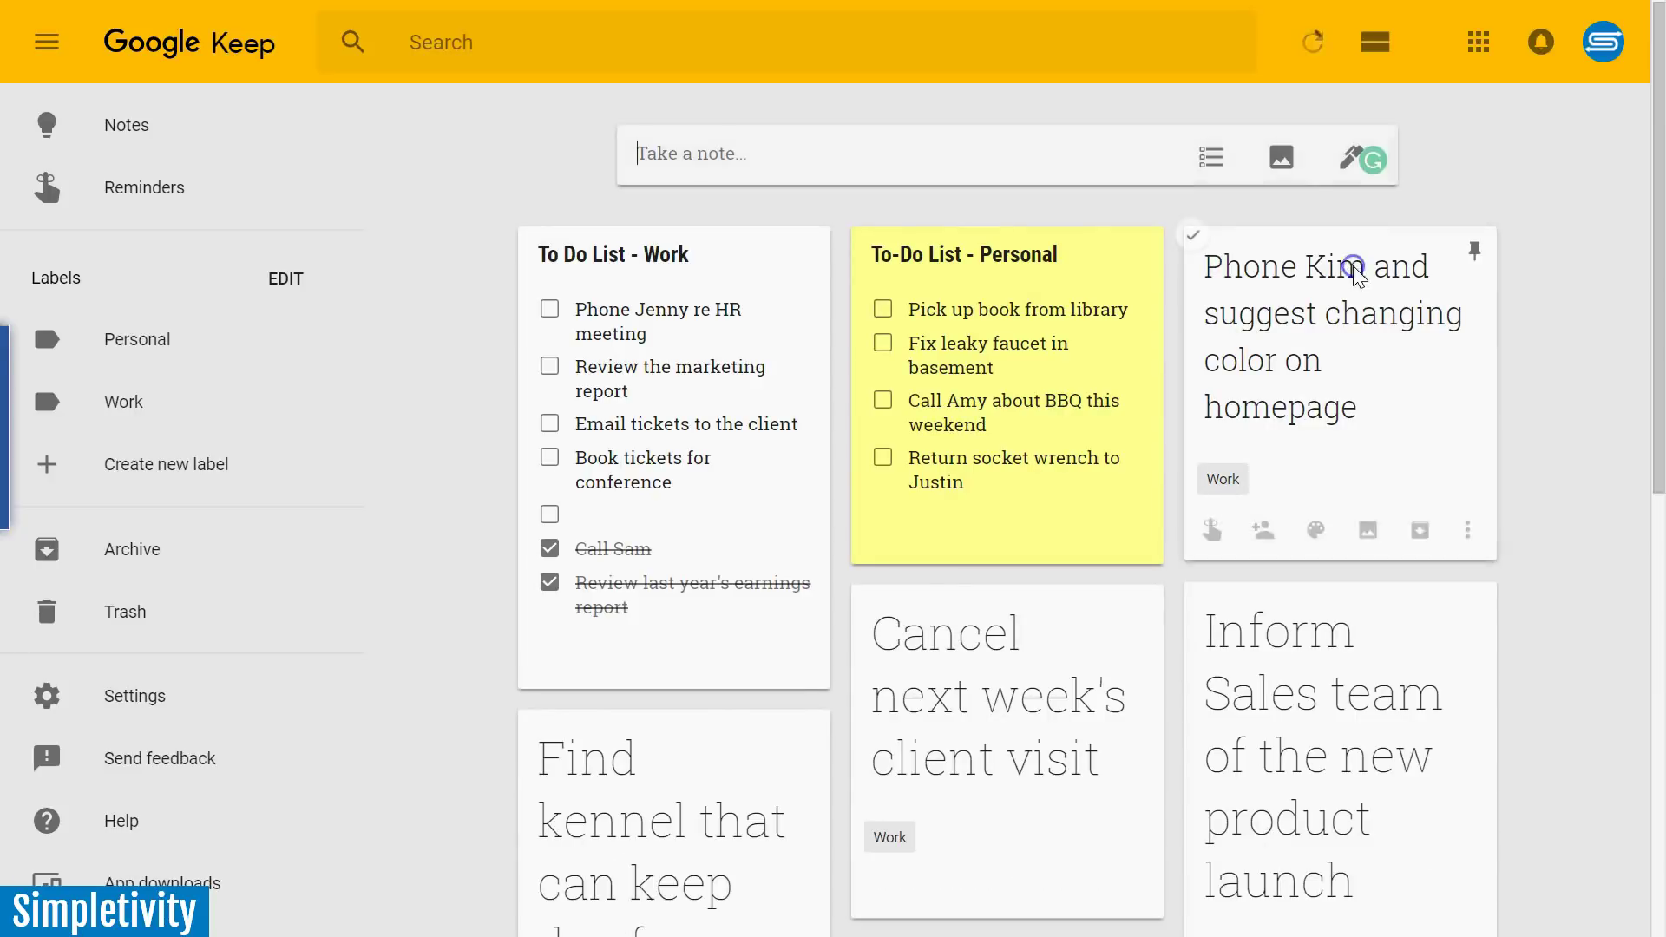
- Add unchecked items 'New items' and 'New items 2' to the To Do List - Work checklist
click(696, 376)
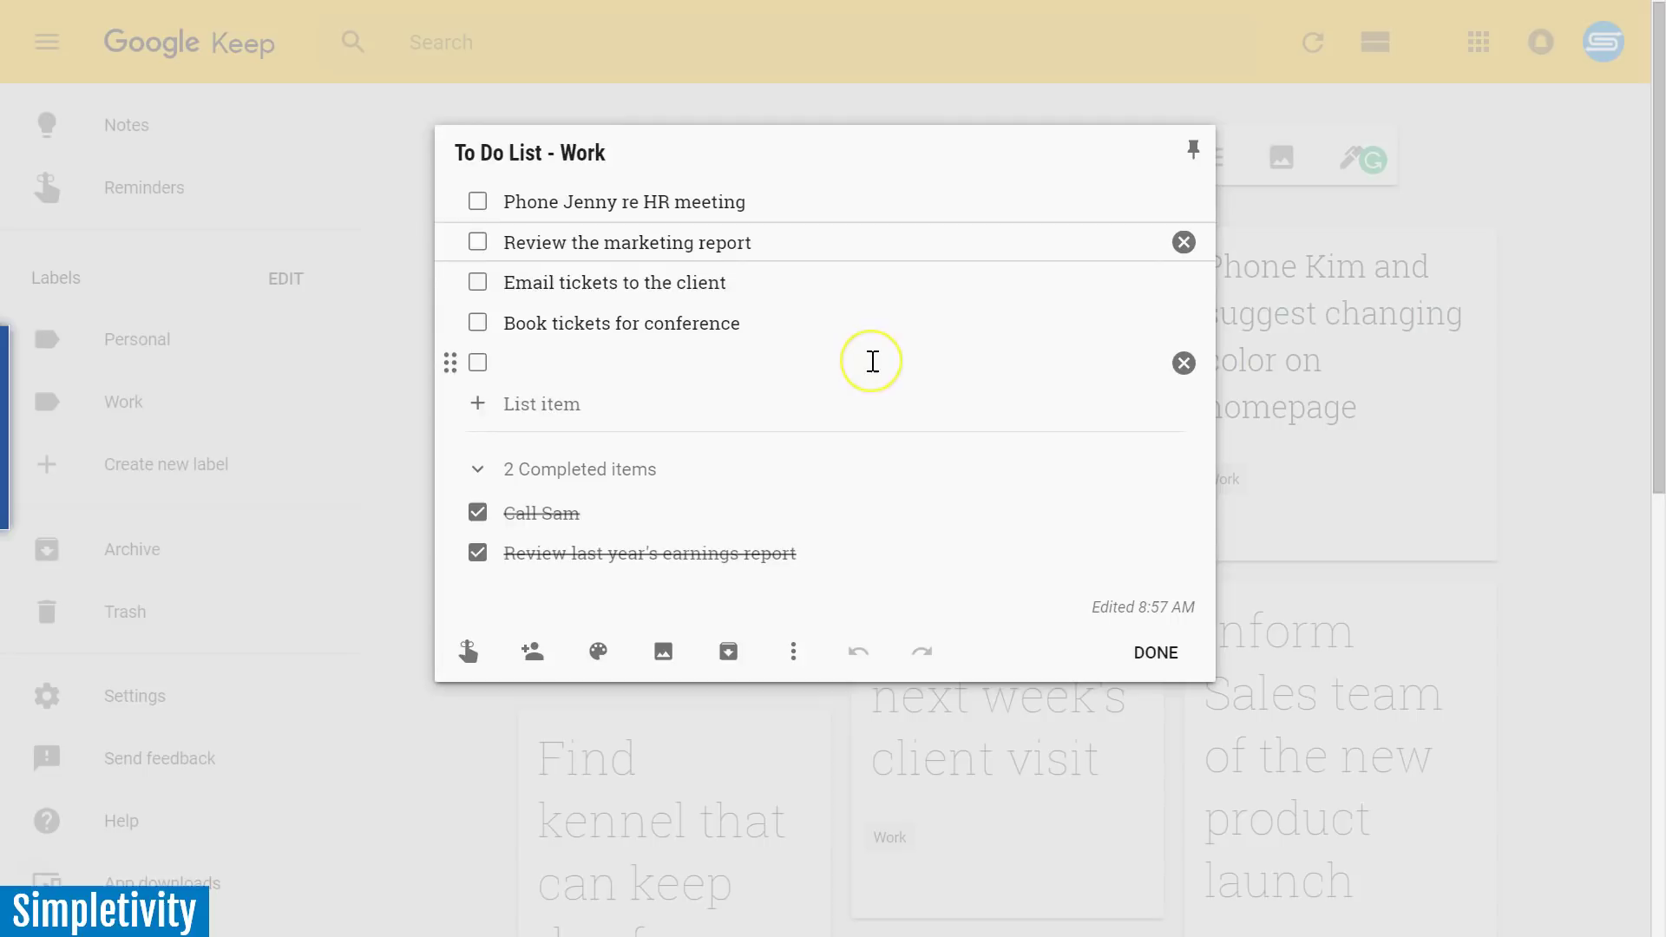
click(548, 360)
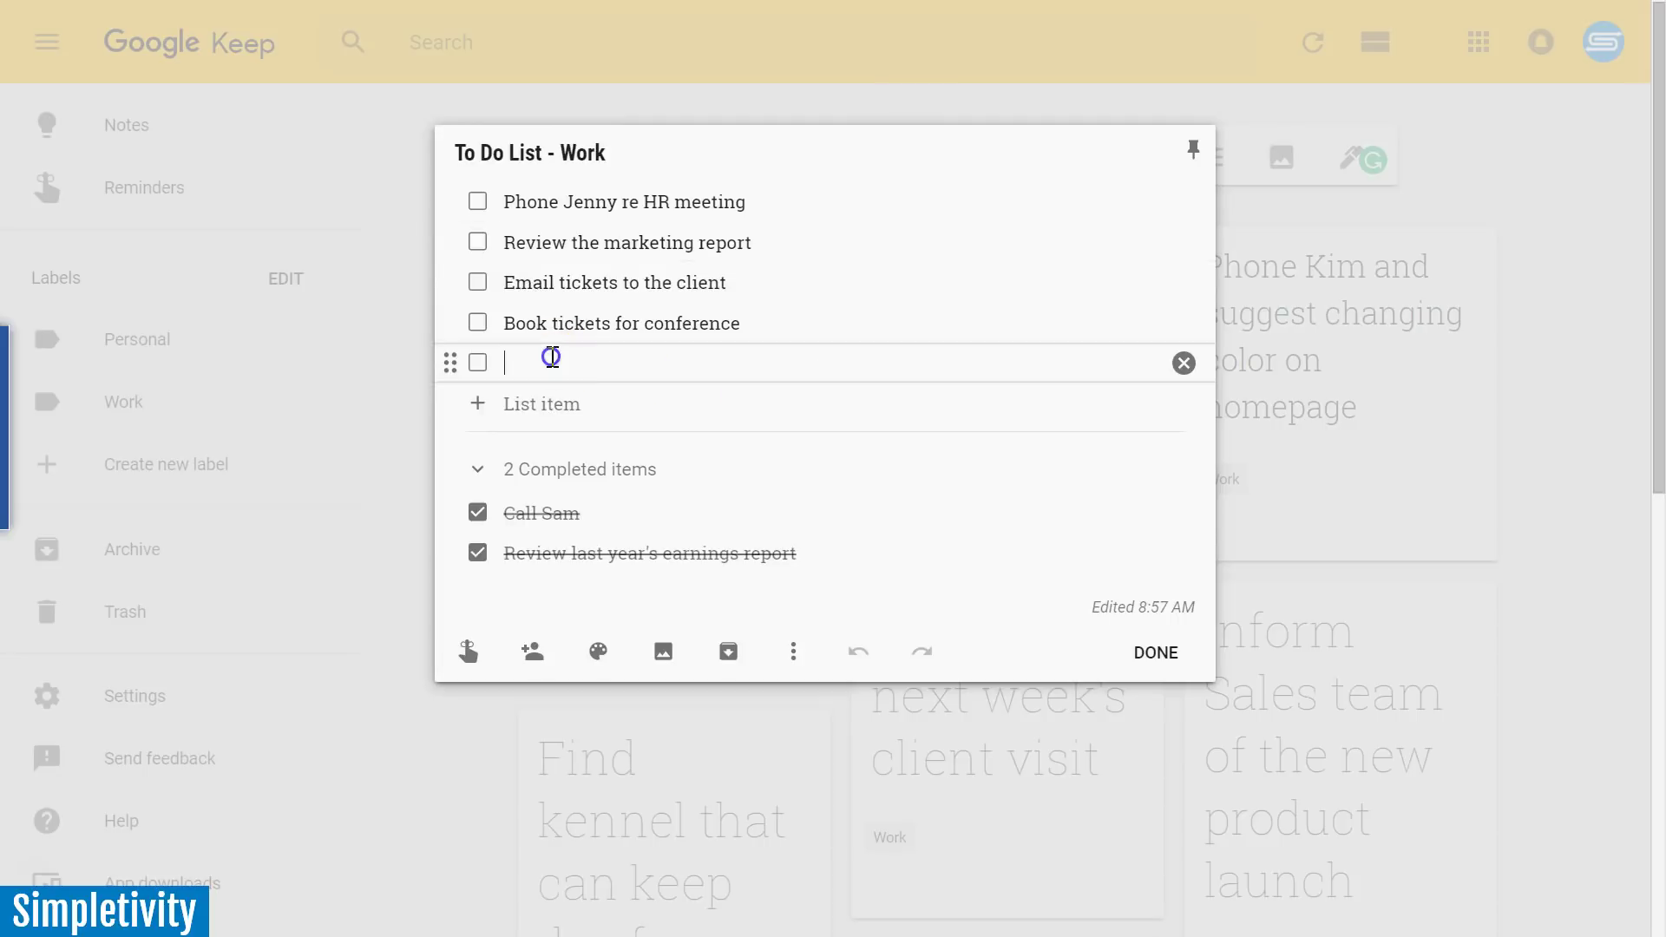
text(New items)
click(616, 396)
text(New)
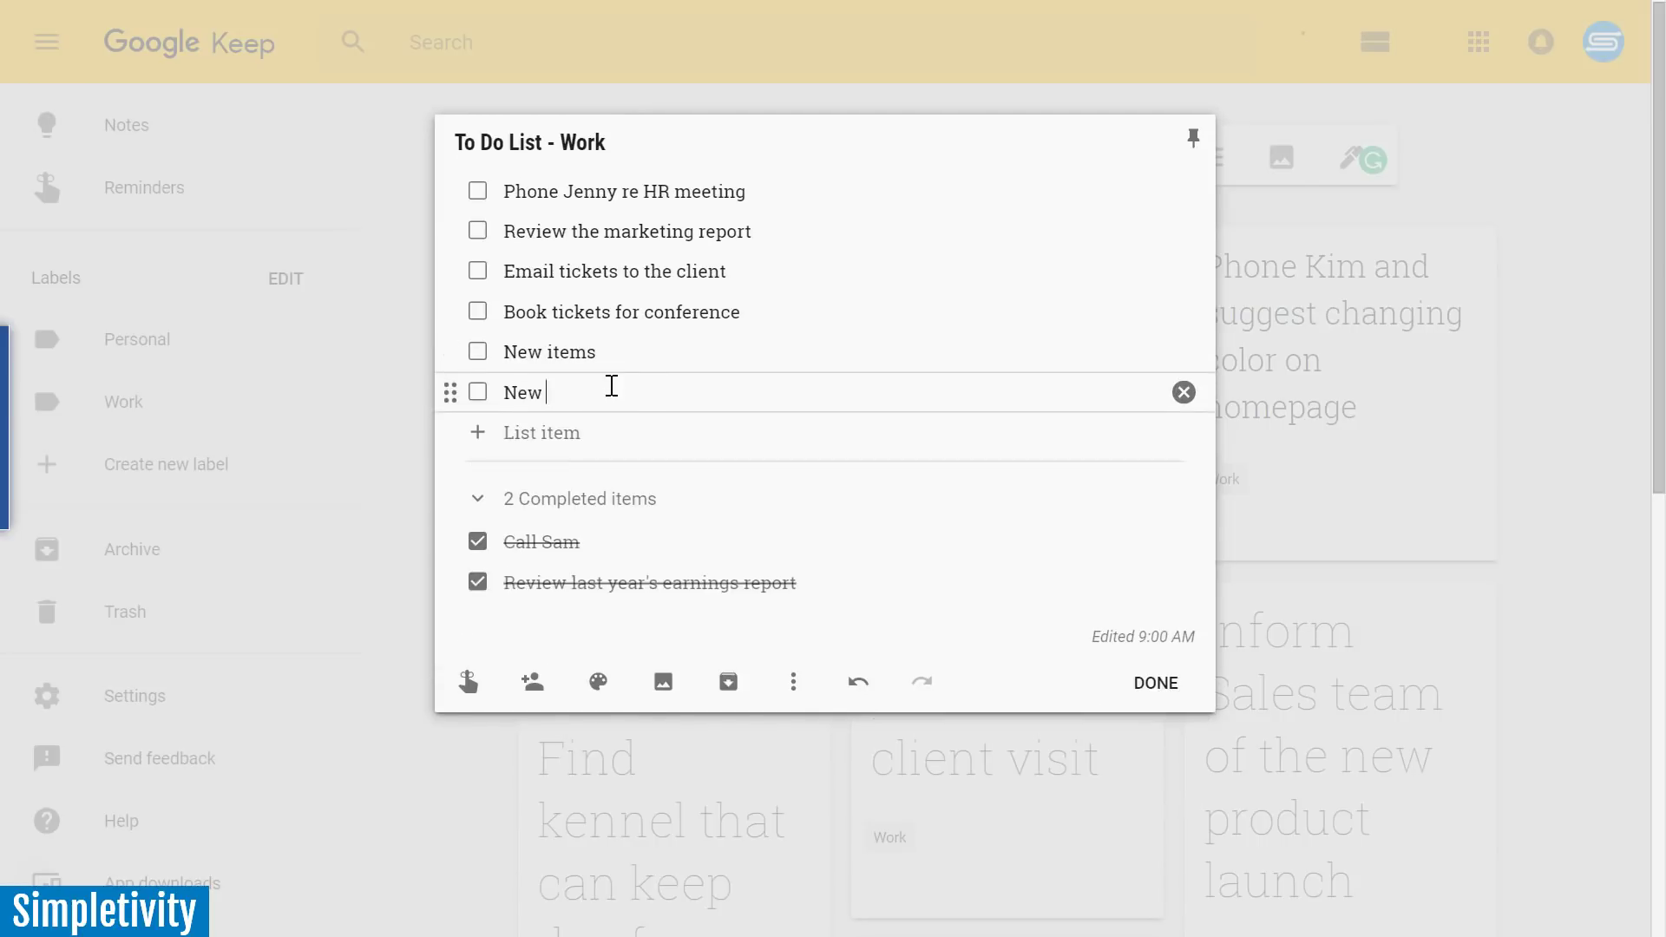
text( items 2)
key(Return)
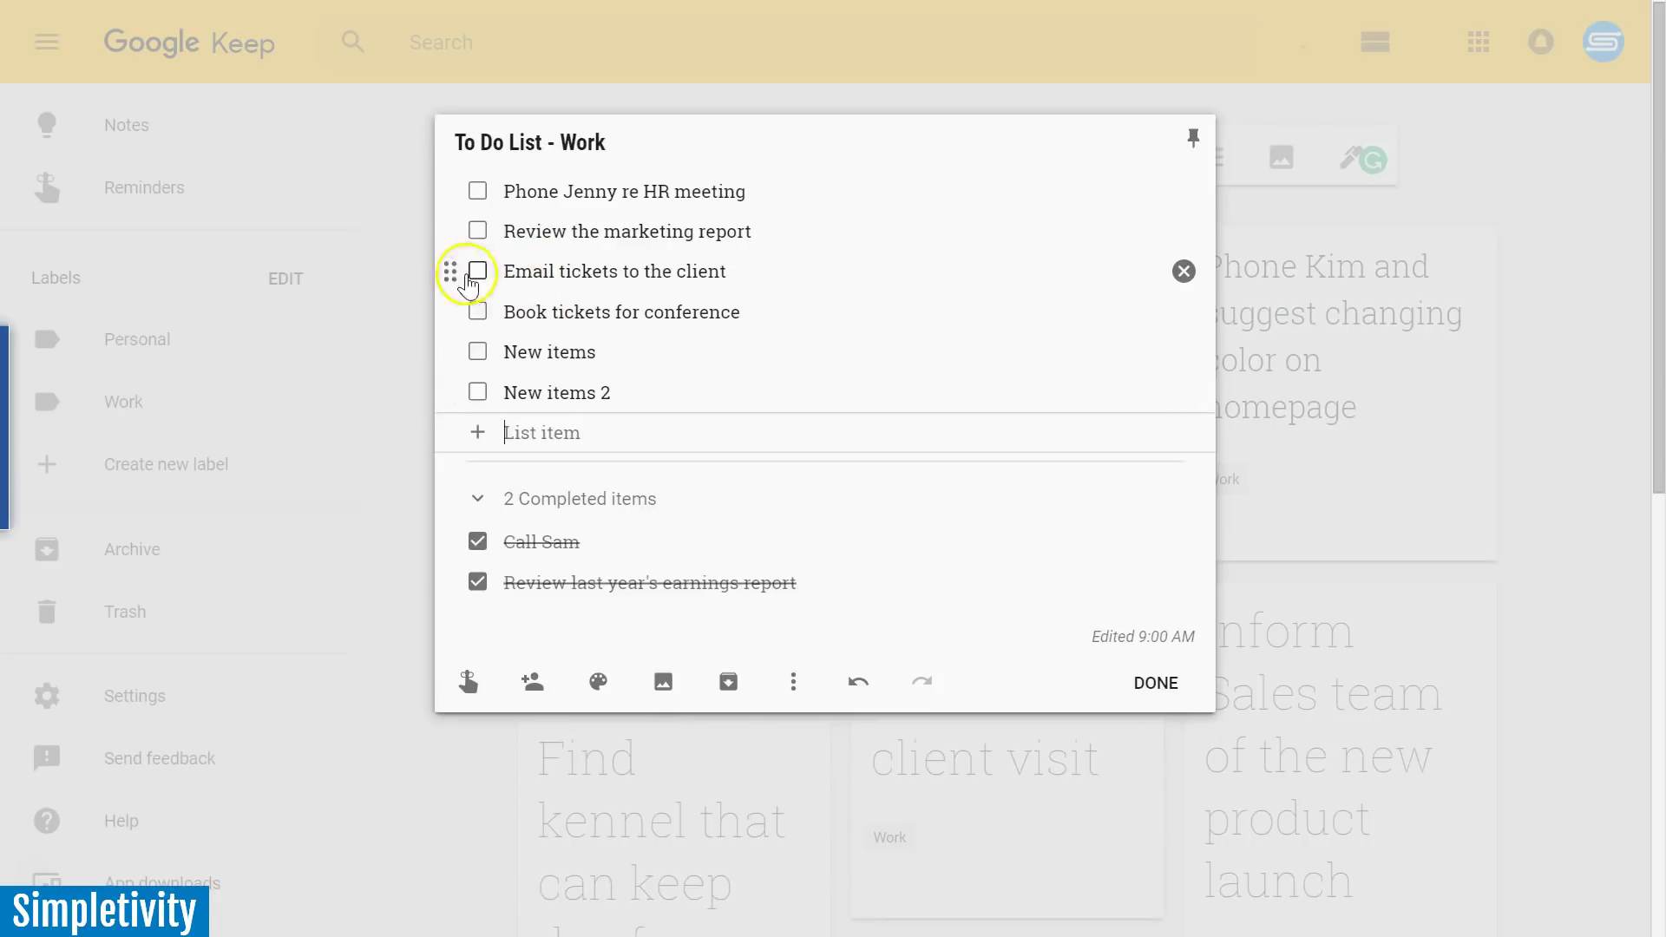
- Move 'Review the marketing report' to the top, tick 'New items', and untick the earnings-report item
drag(450, 272, 437, 184)
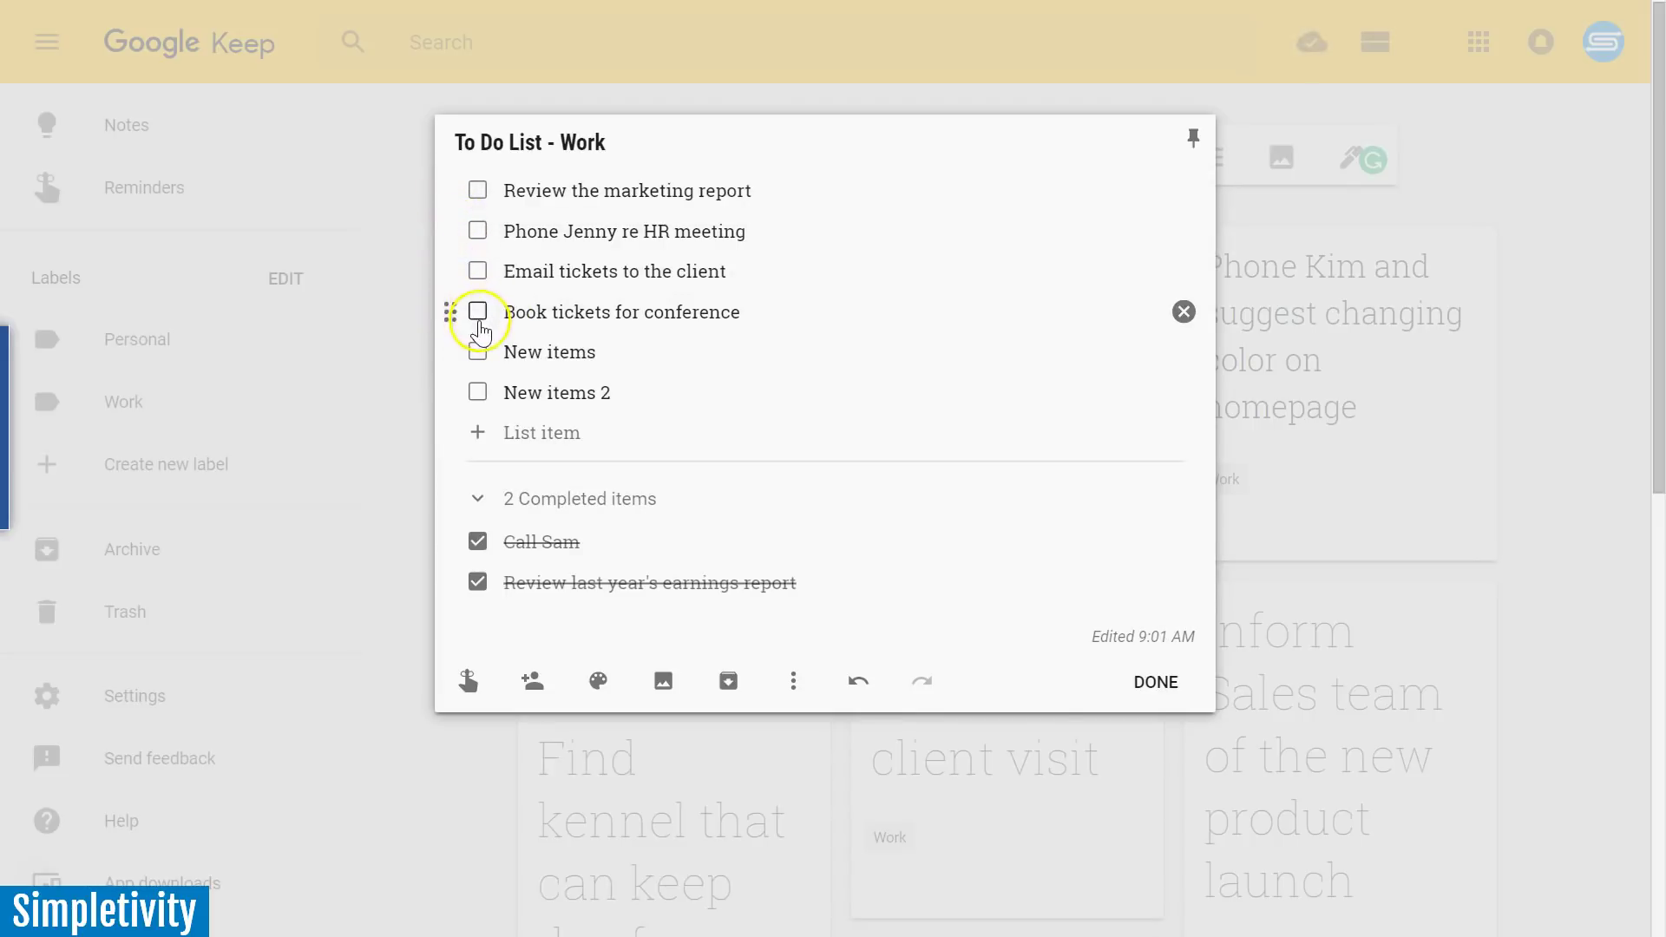
click(478, 354)
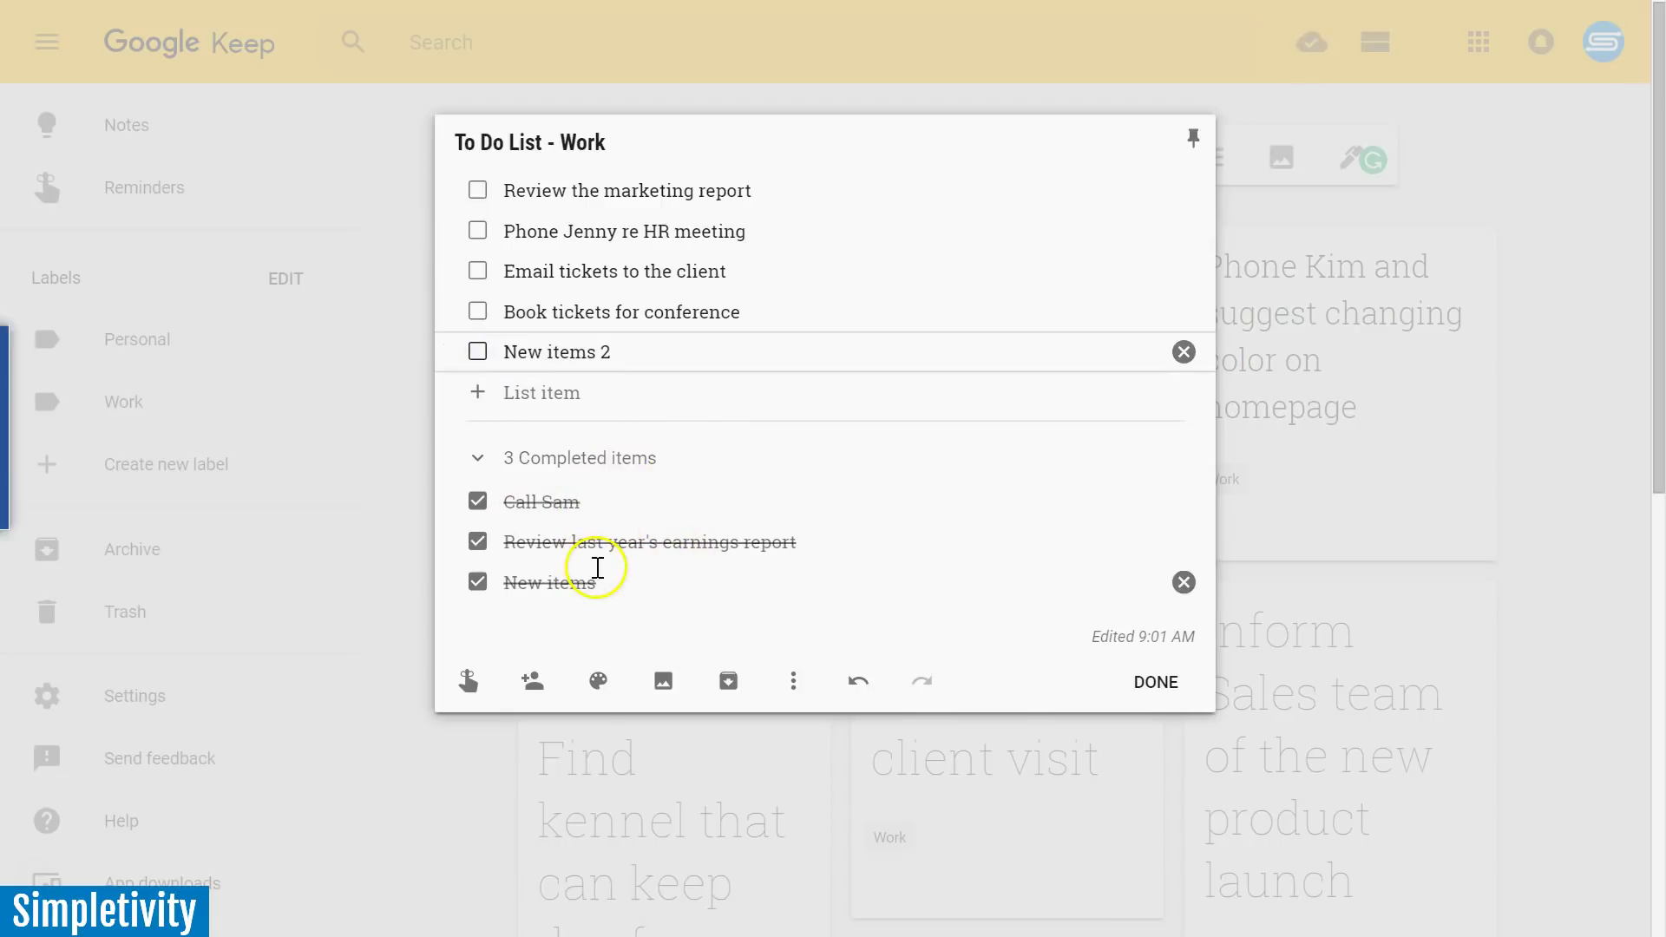
click(477, 541)
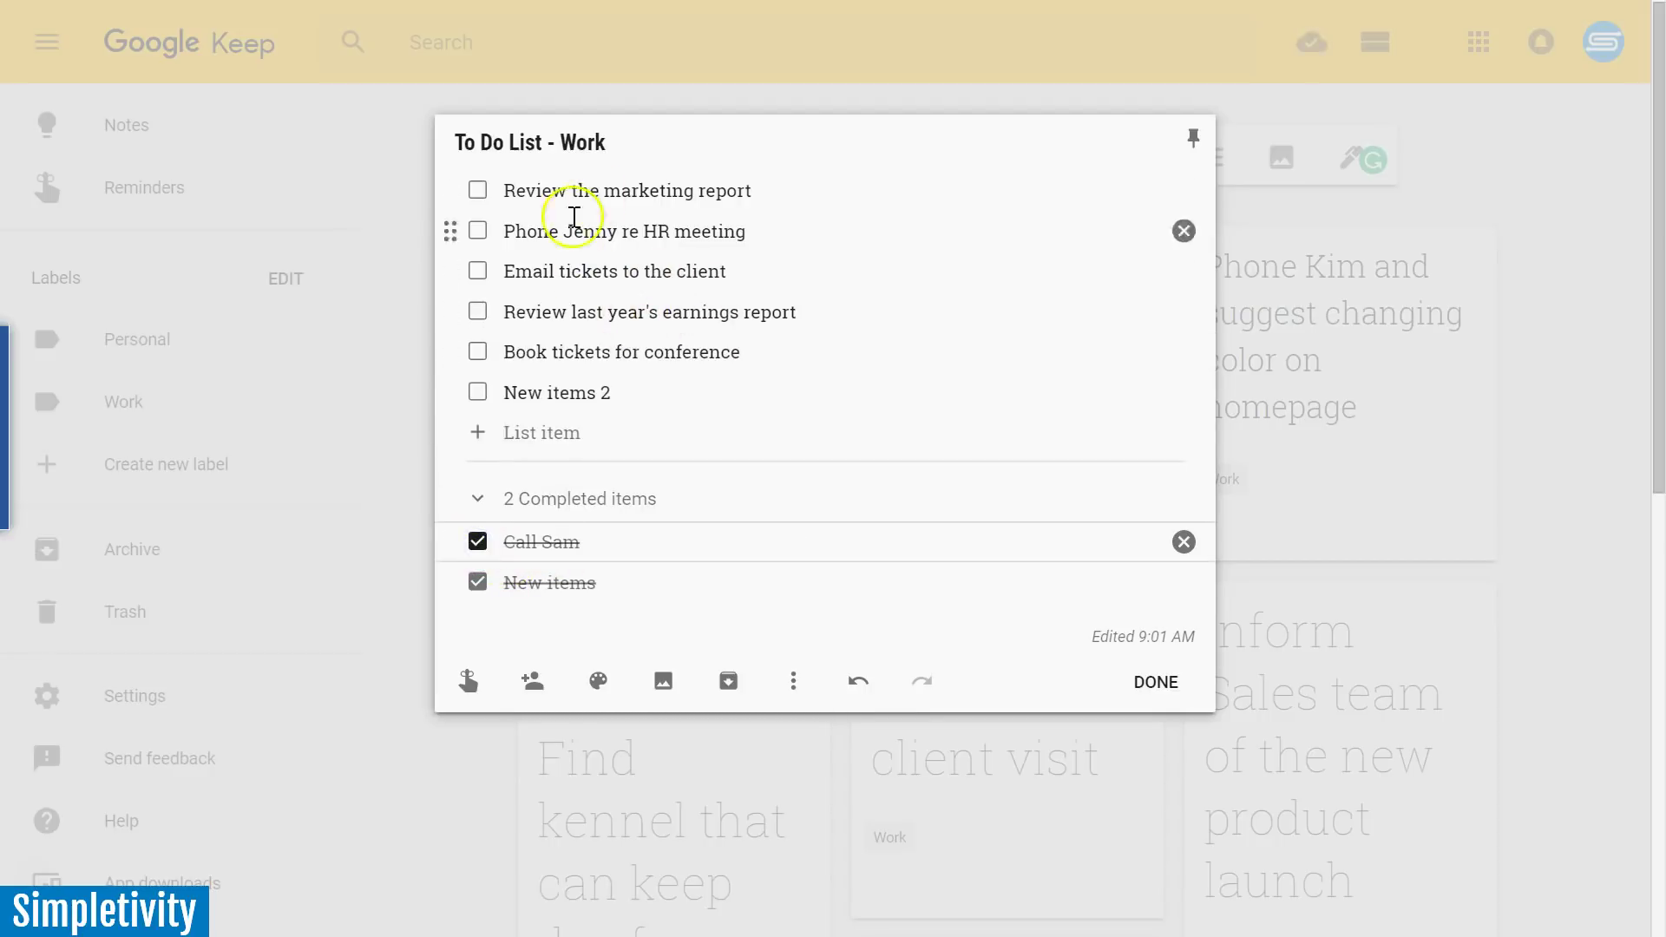
click(405, 435)
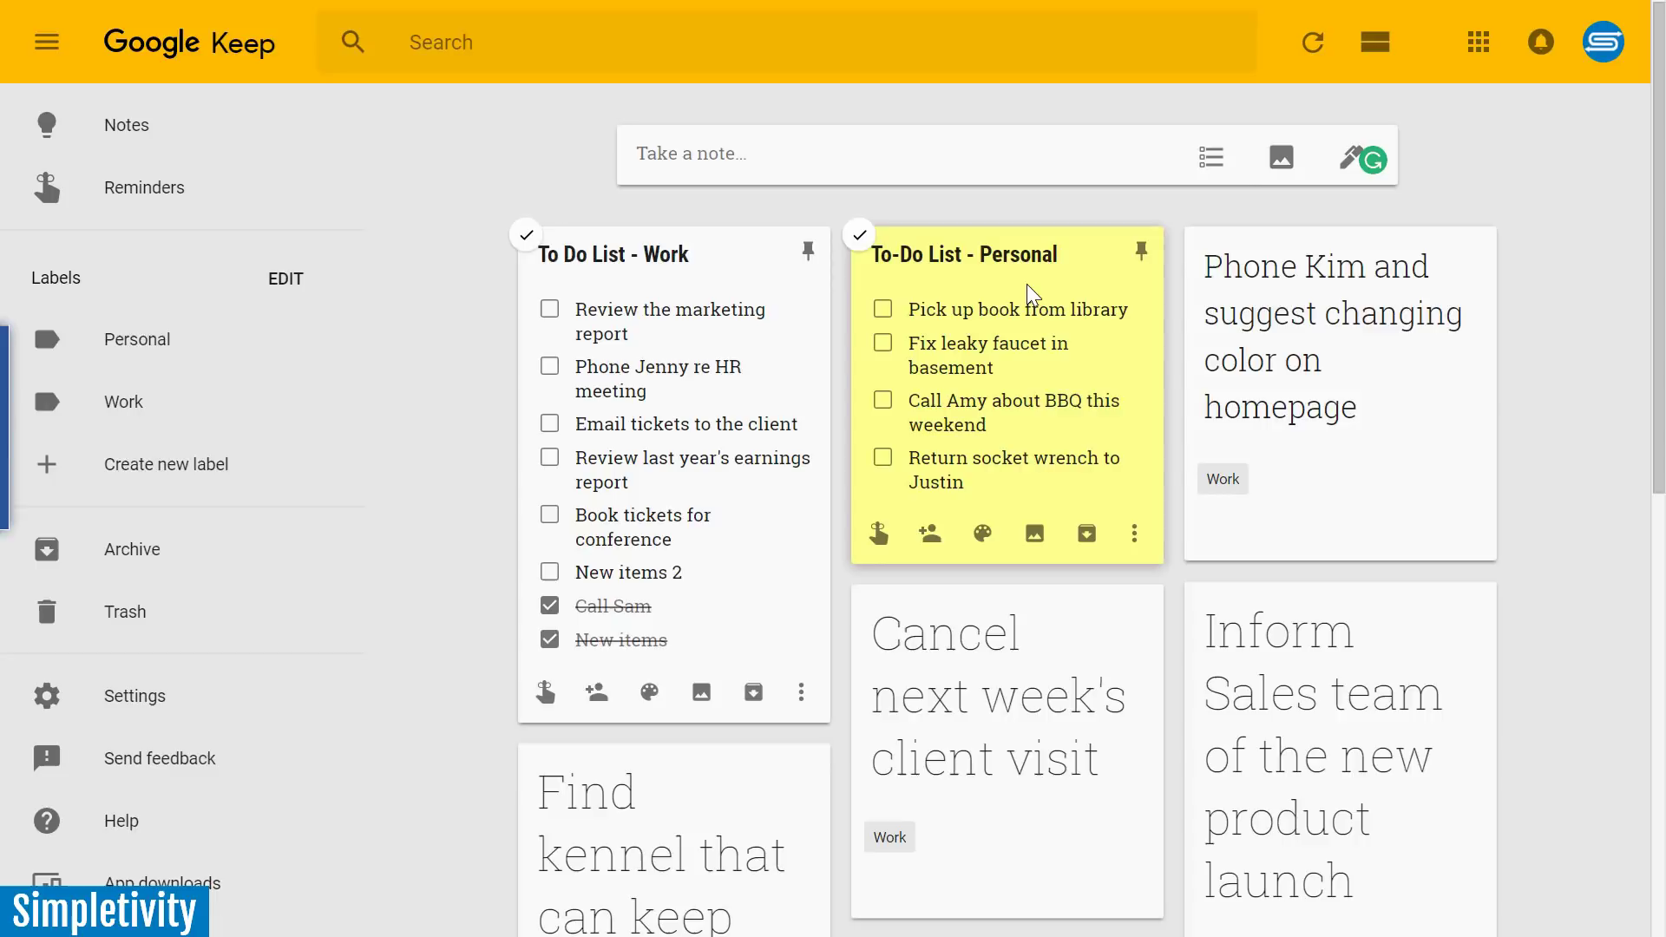
scroll(1346, 407, down, 3)
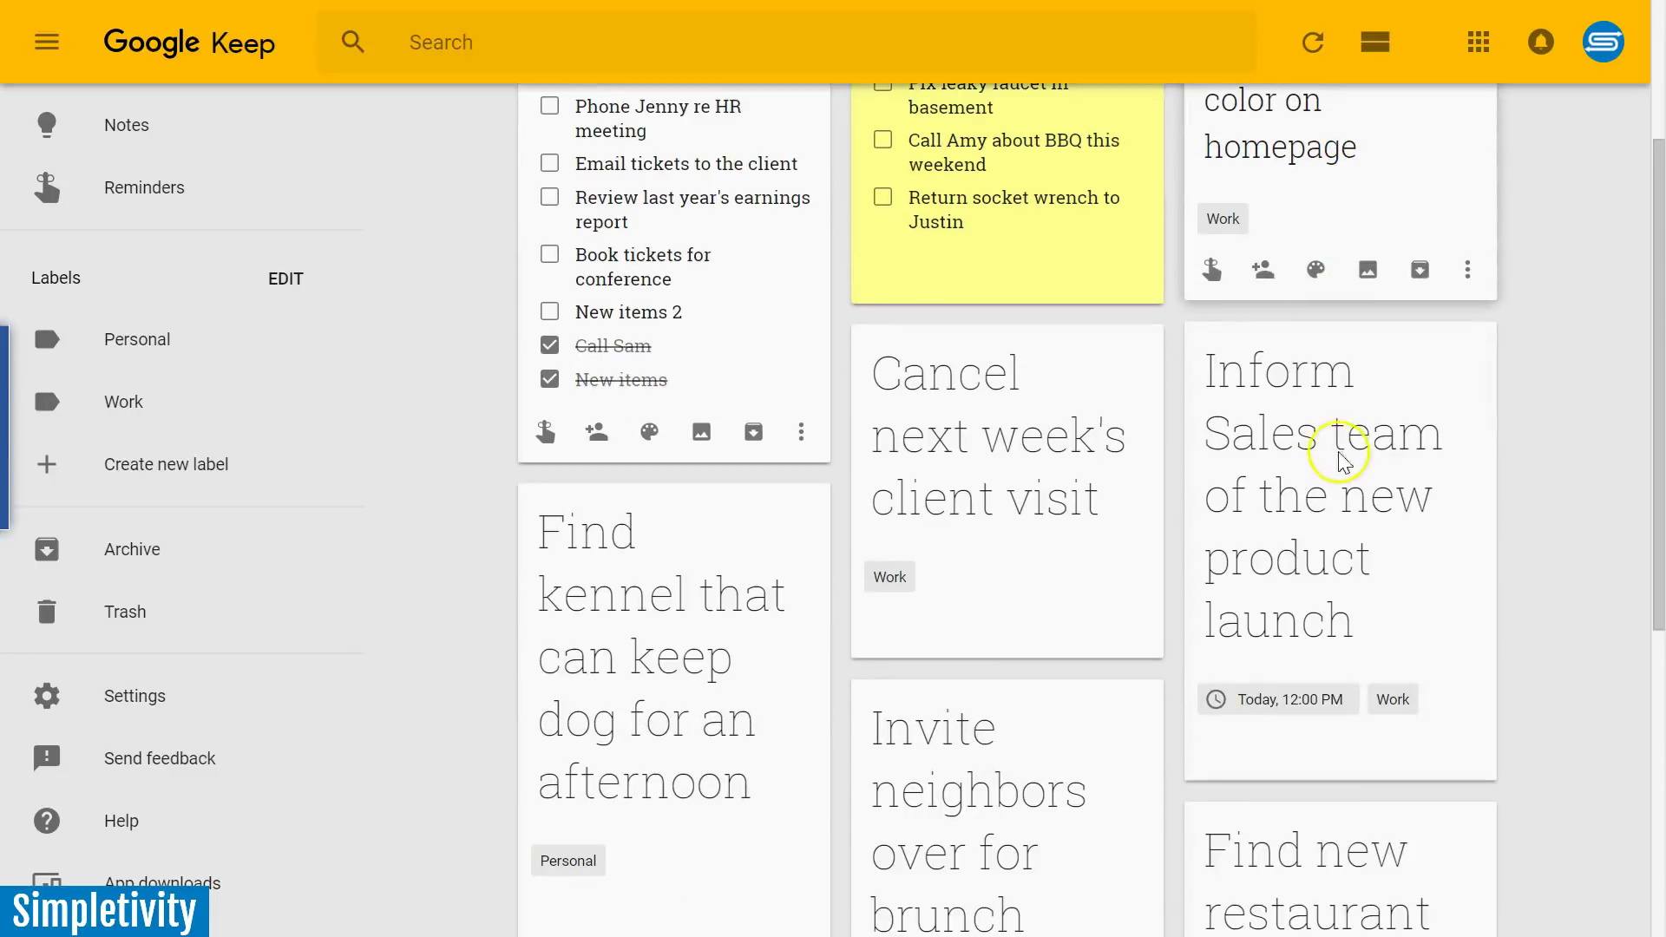
scroll(955, 555, down, 3)
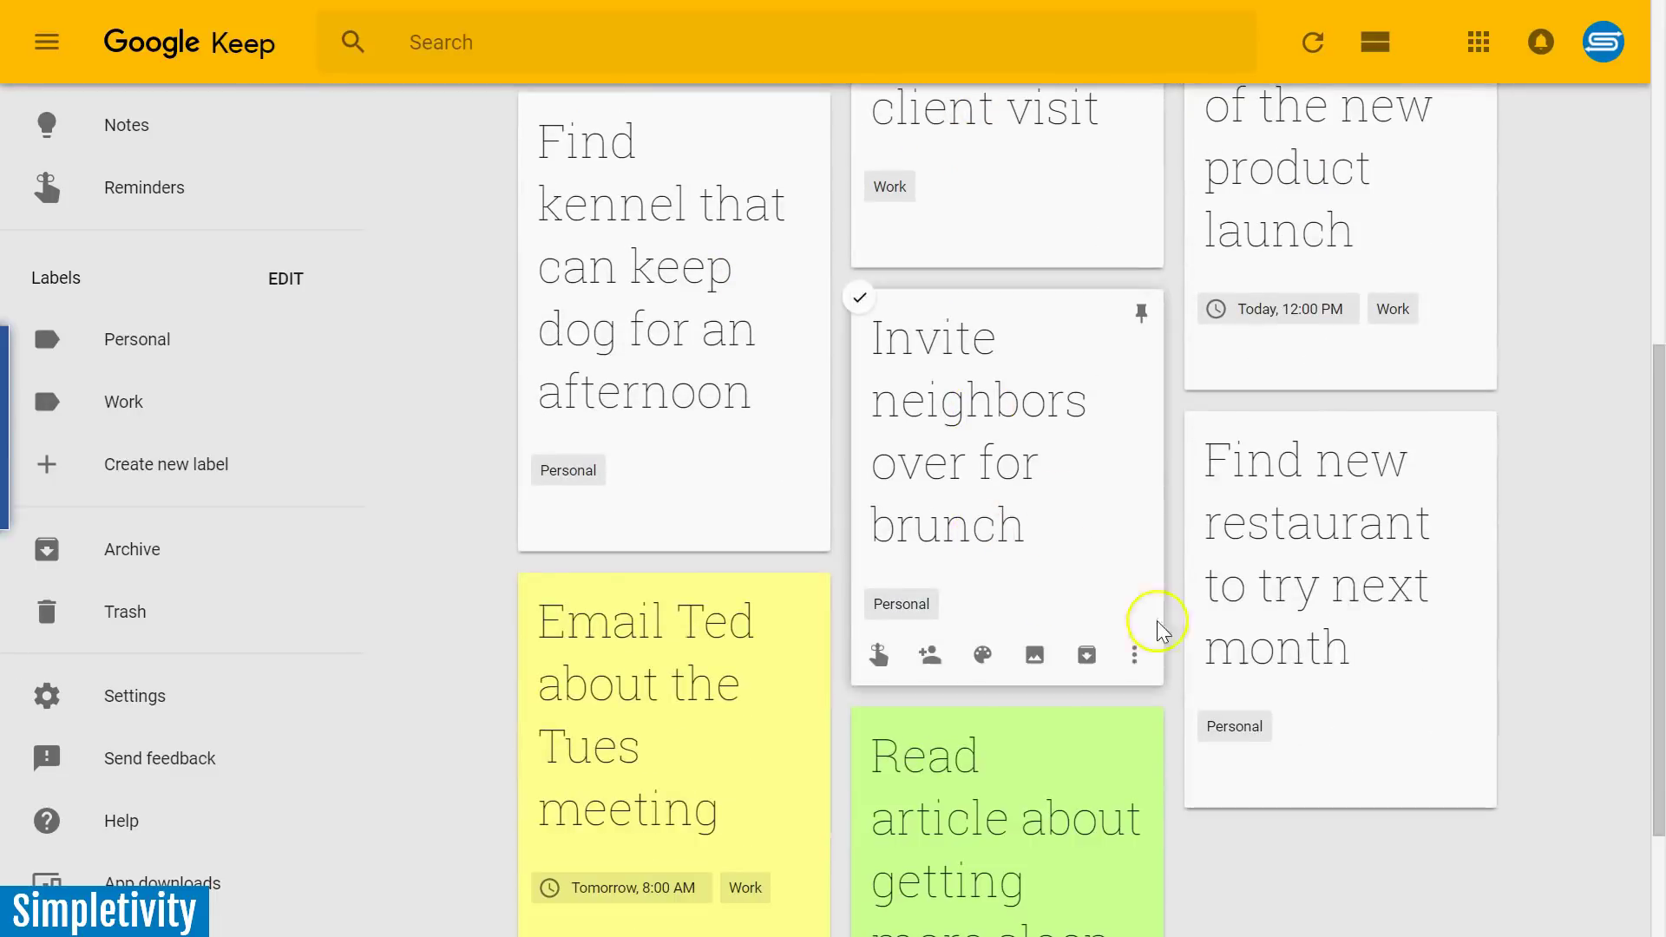
scroll(1290, 629, down, 2)
scroll(930, 447, up, 10)
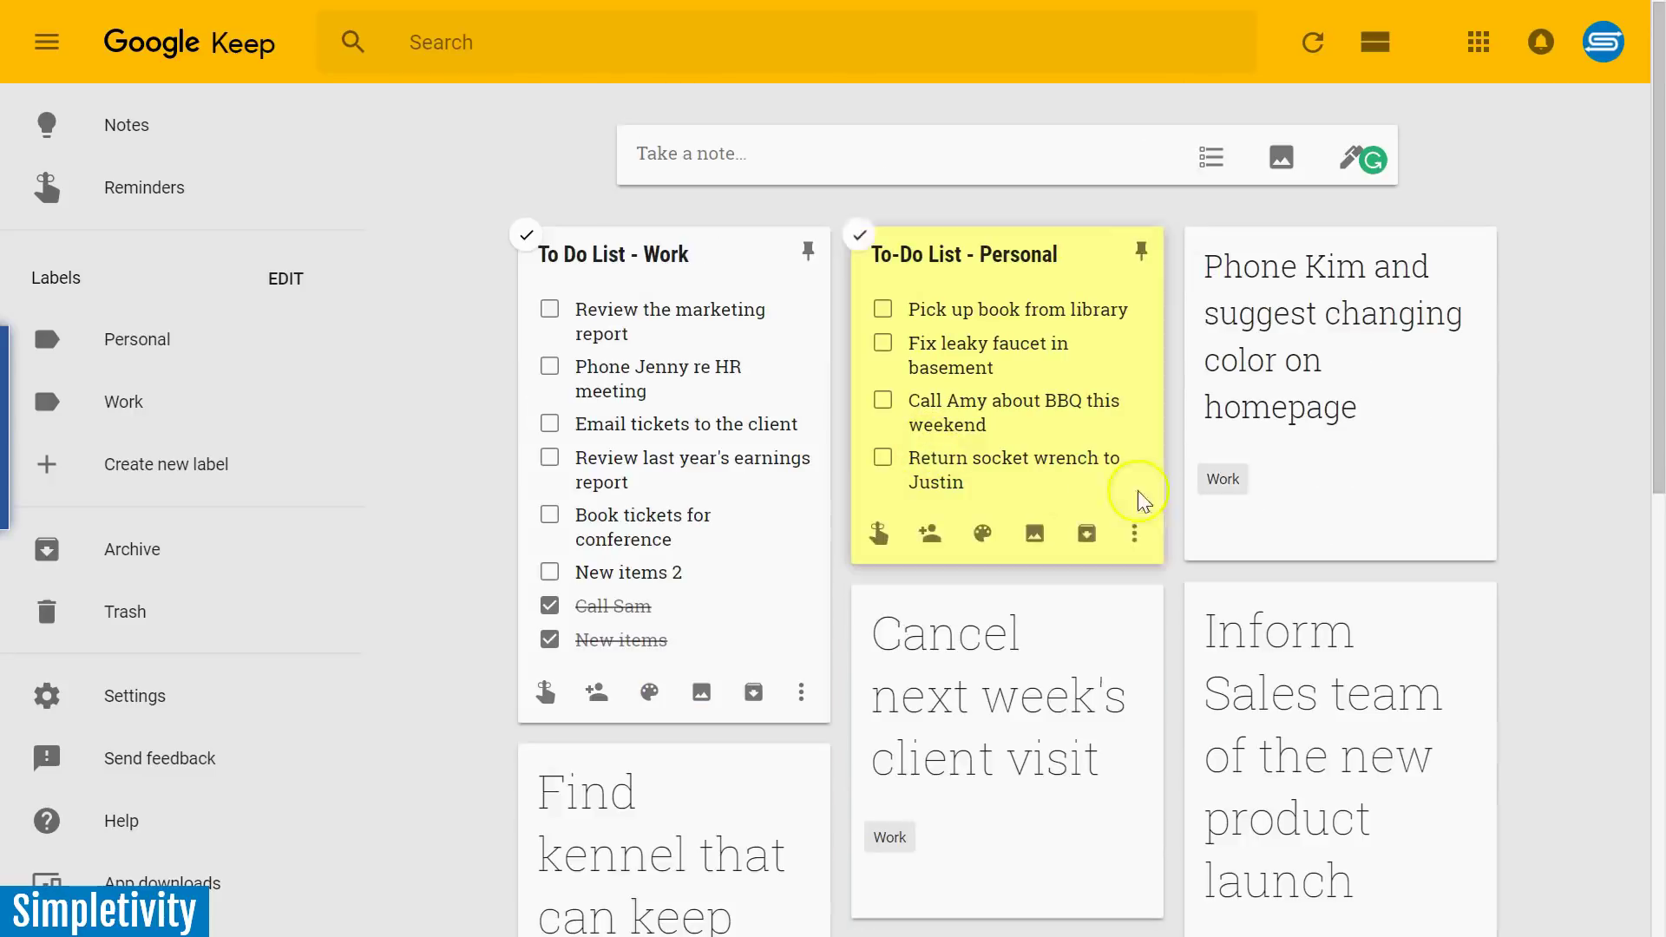
scroll(1309, 360, down, 2)
scroll(1319, 339, up, 2)
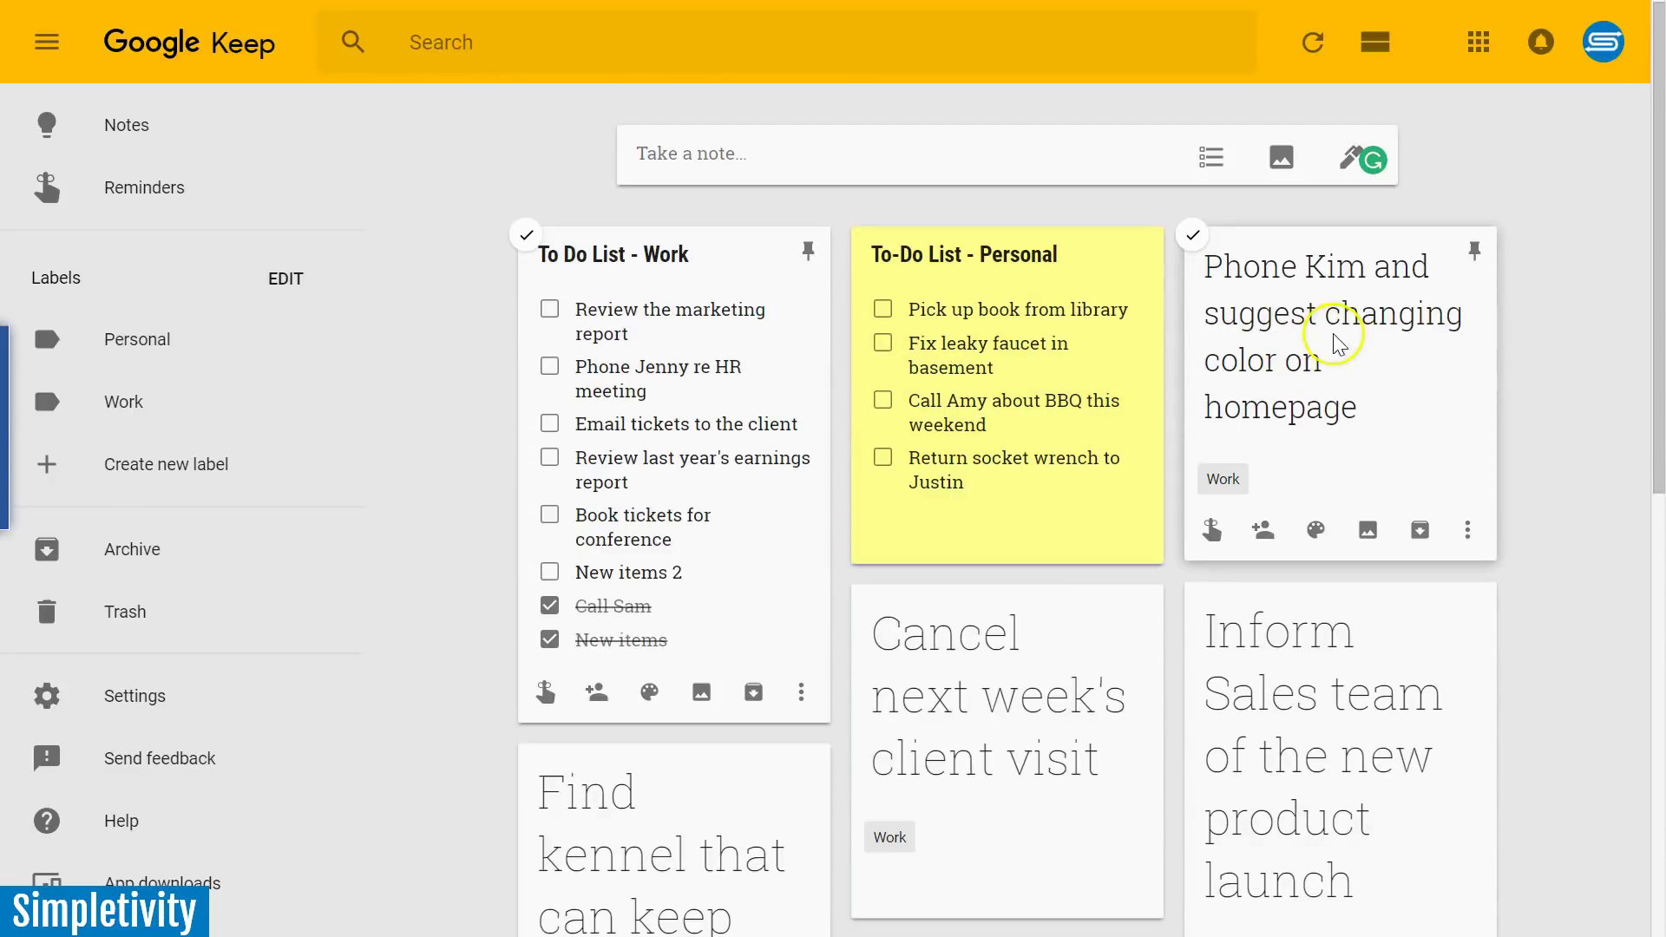
scroll(1315, 328, down, 3)
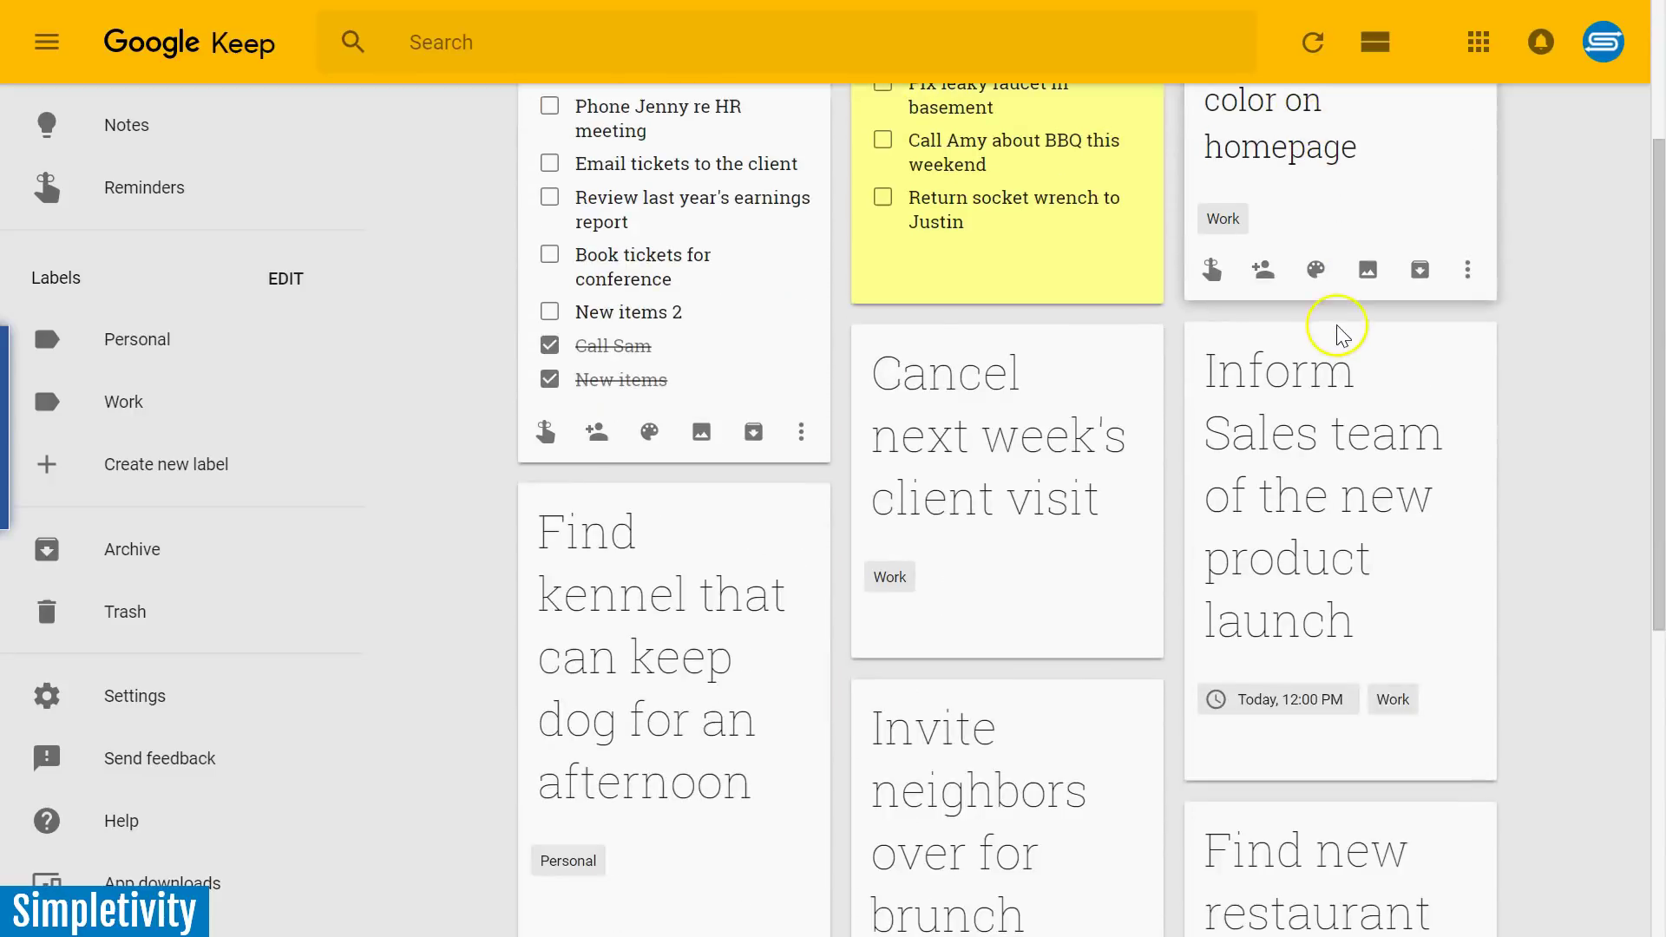
scroll(681, 439, down, 4)
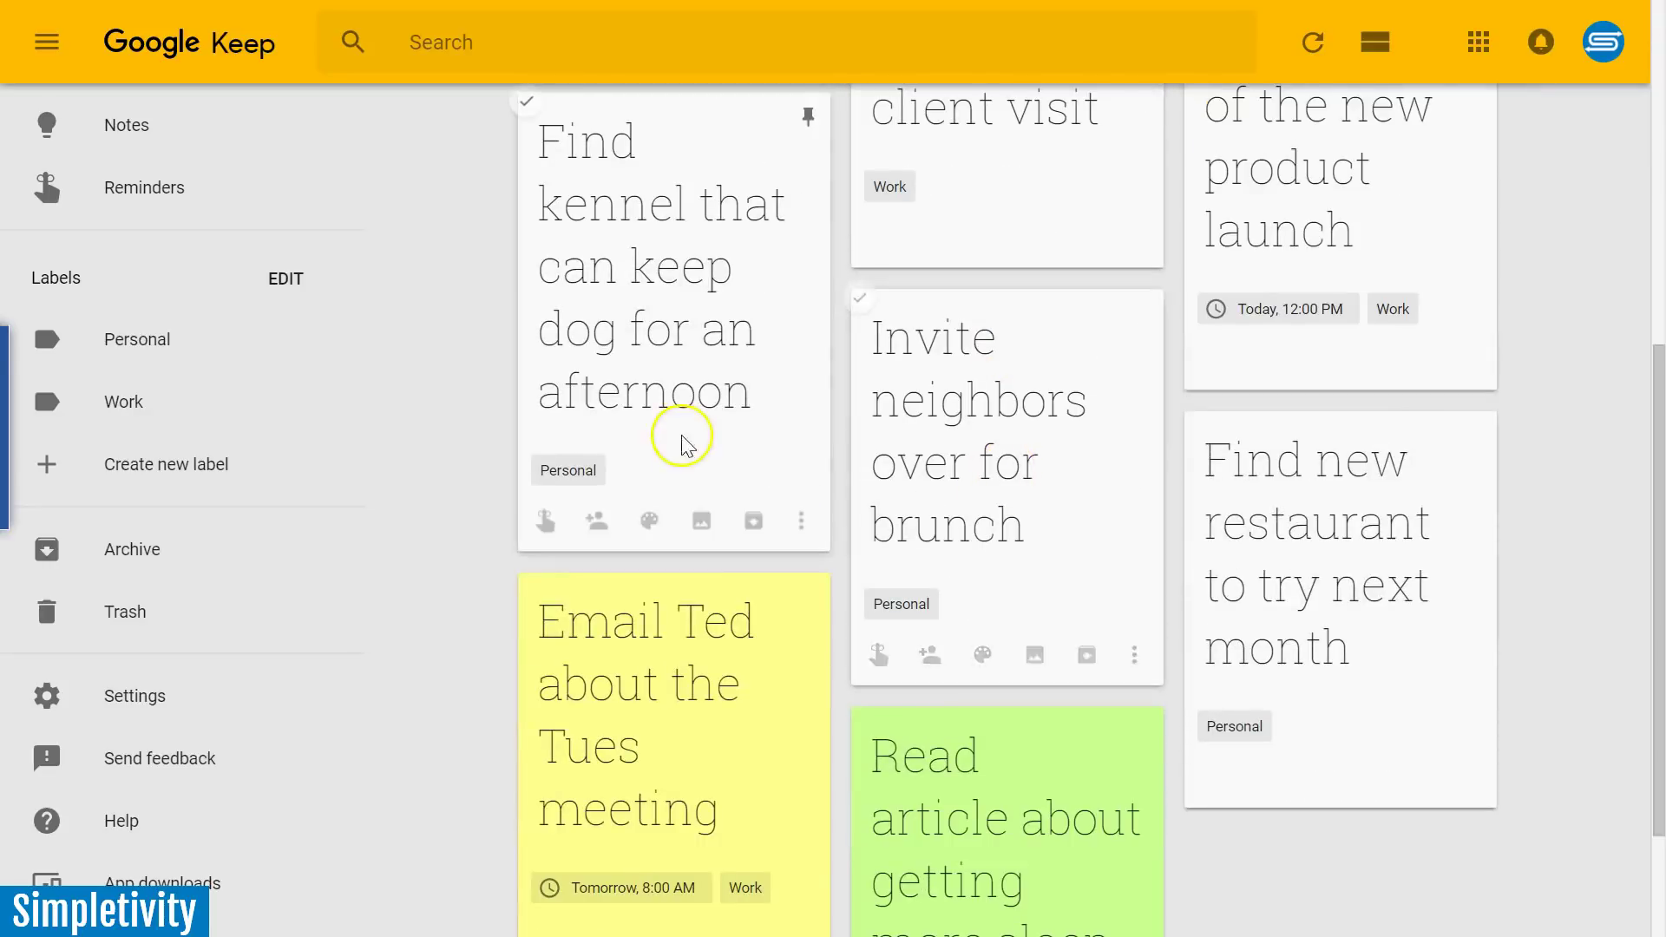
scroll(703, 694, down, 2)
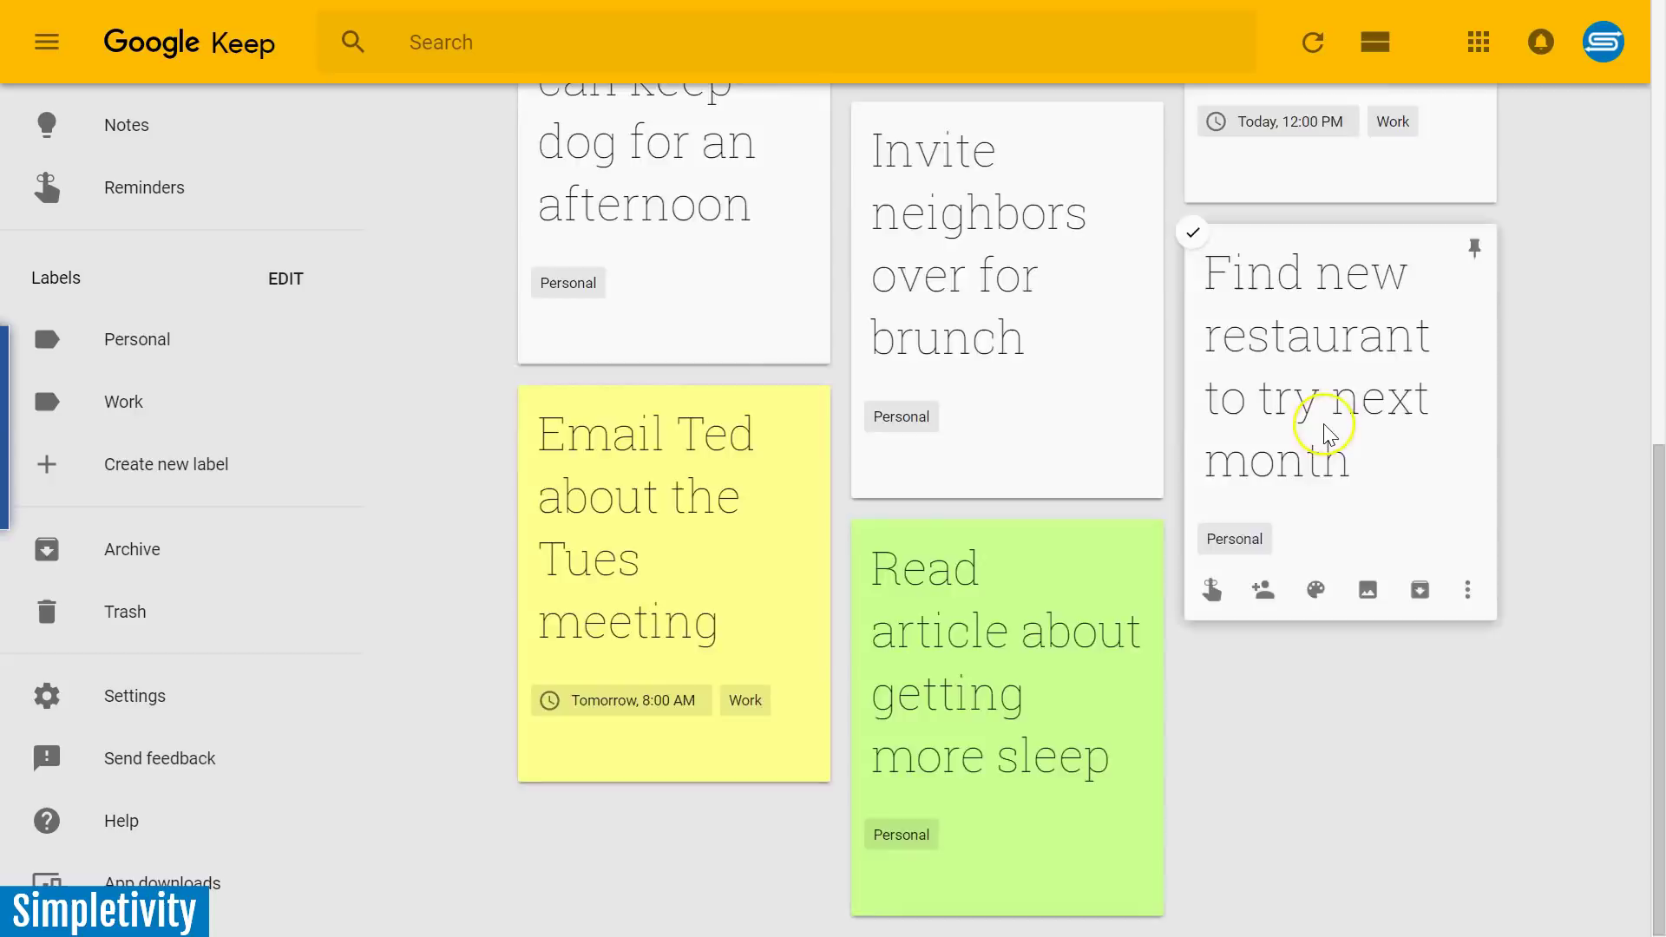
scroll(1322, 429, up, 5)
scroll(1325, 434, up, 3)
scroll(1325, 434, down, 4)
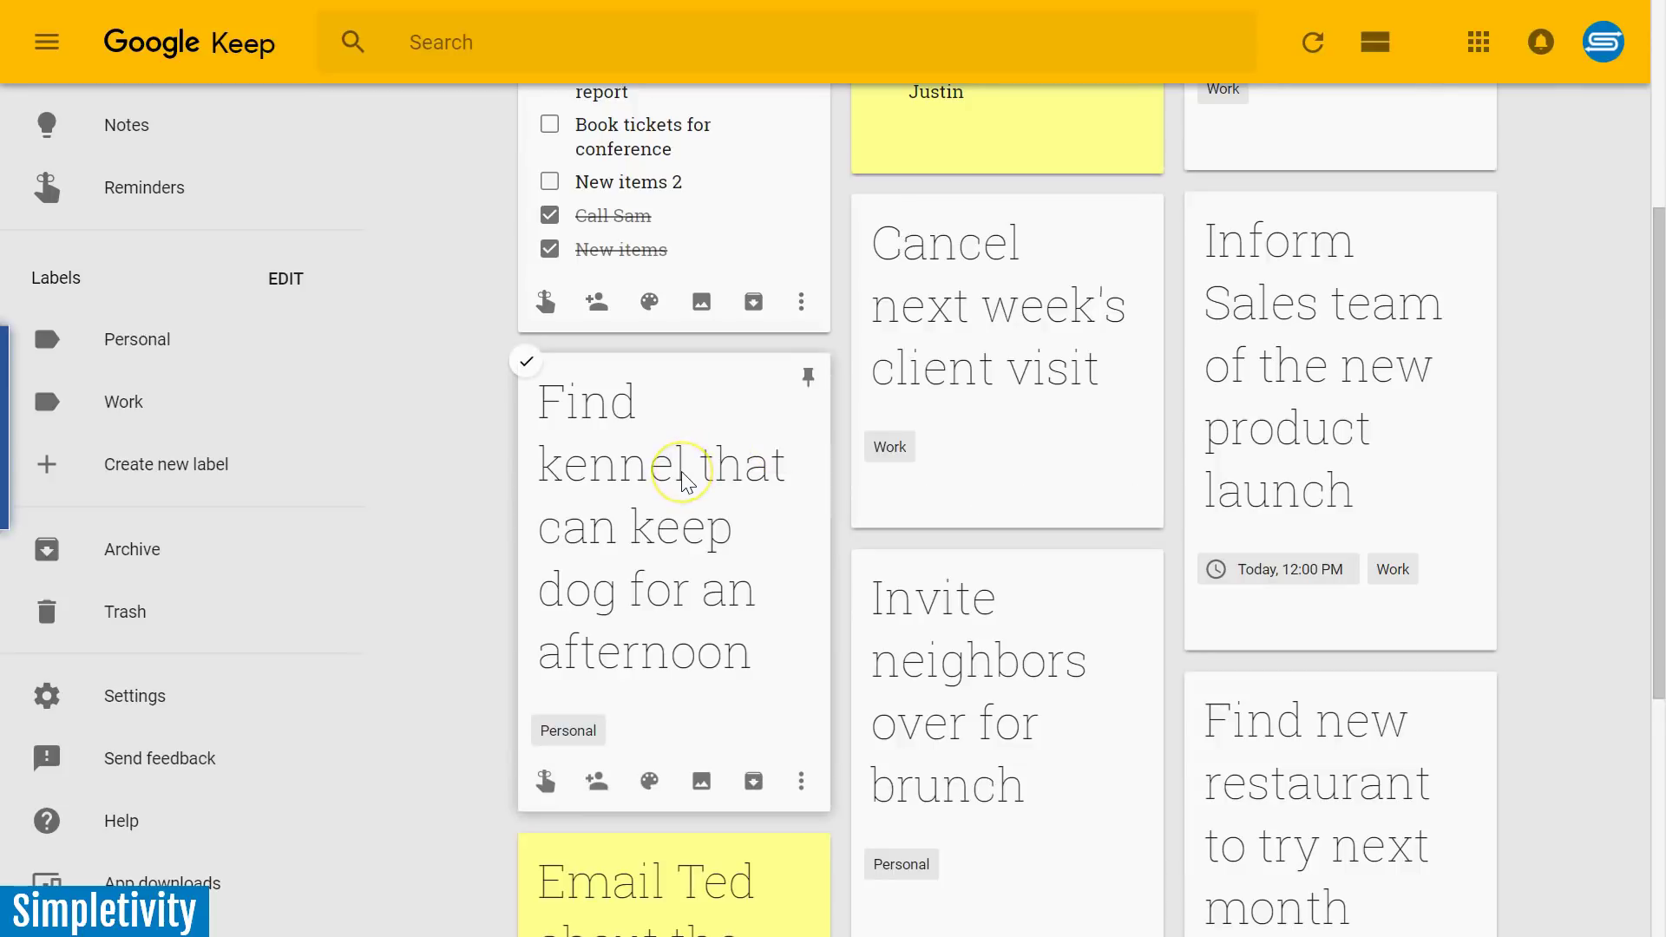
scroll(683, 477, down, 2)
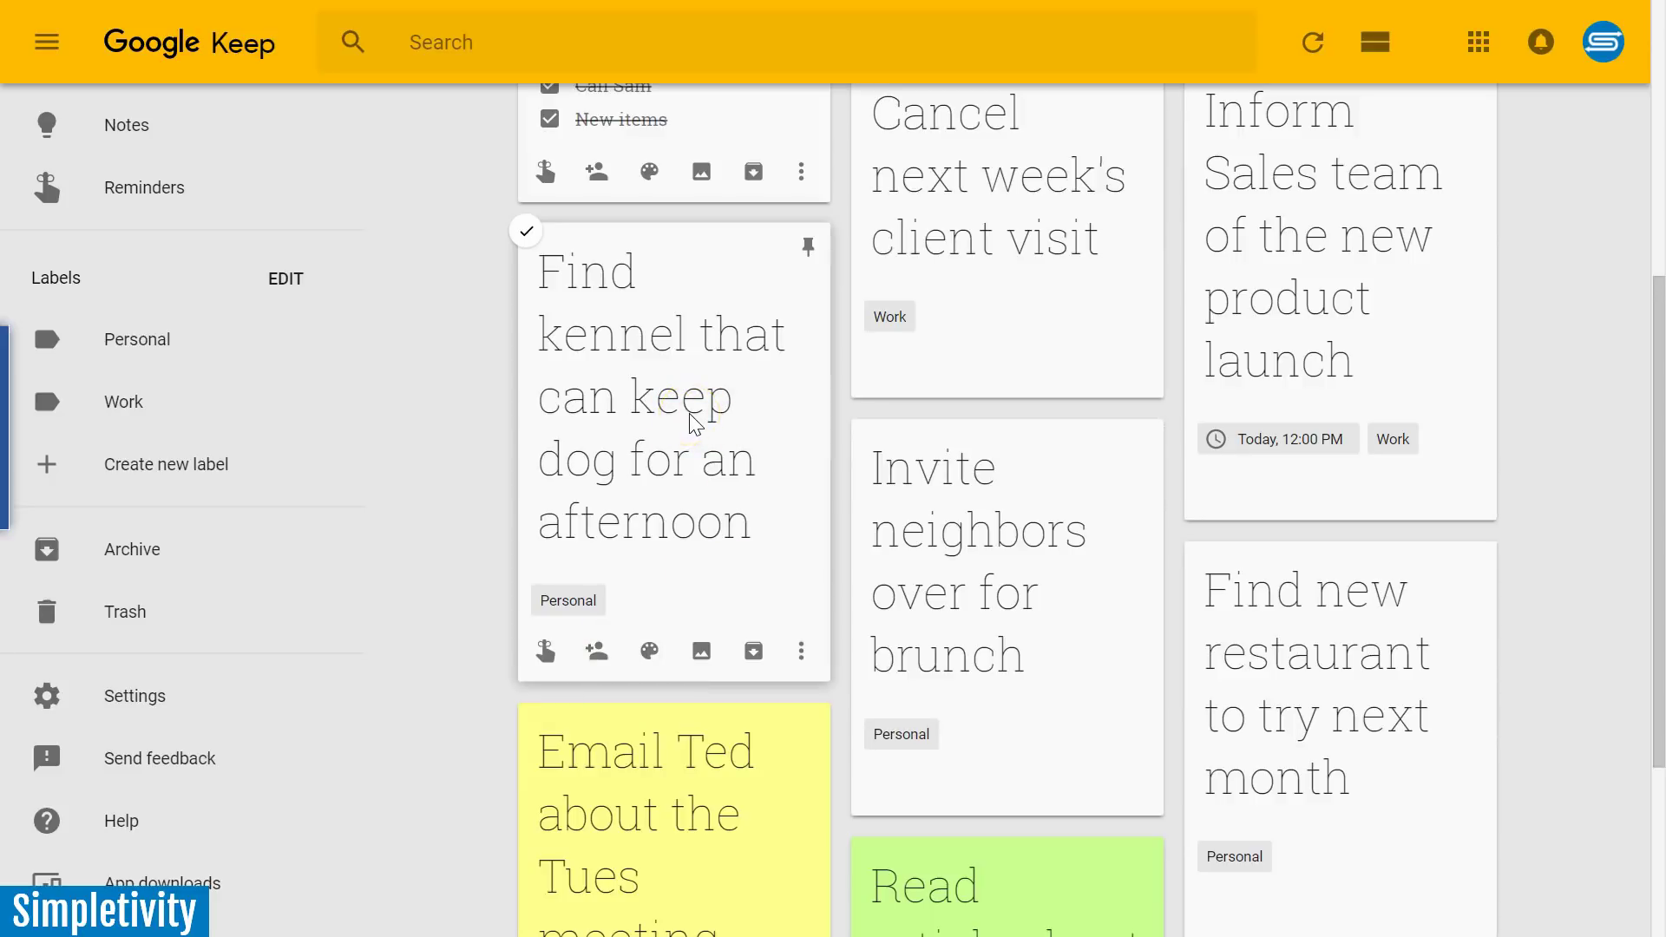
scroll(691, 425, up, 6)
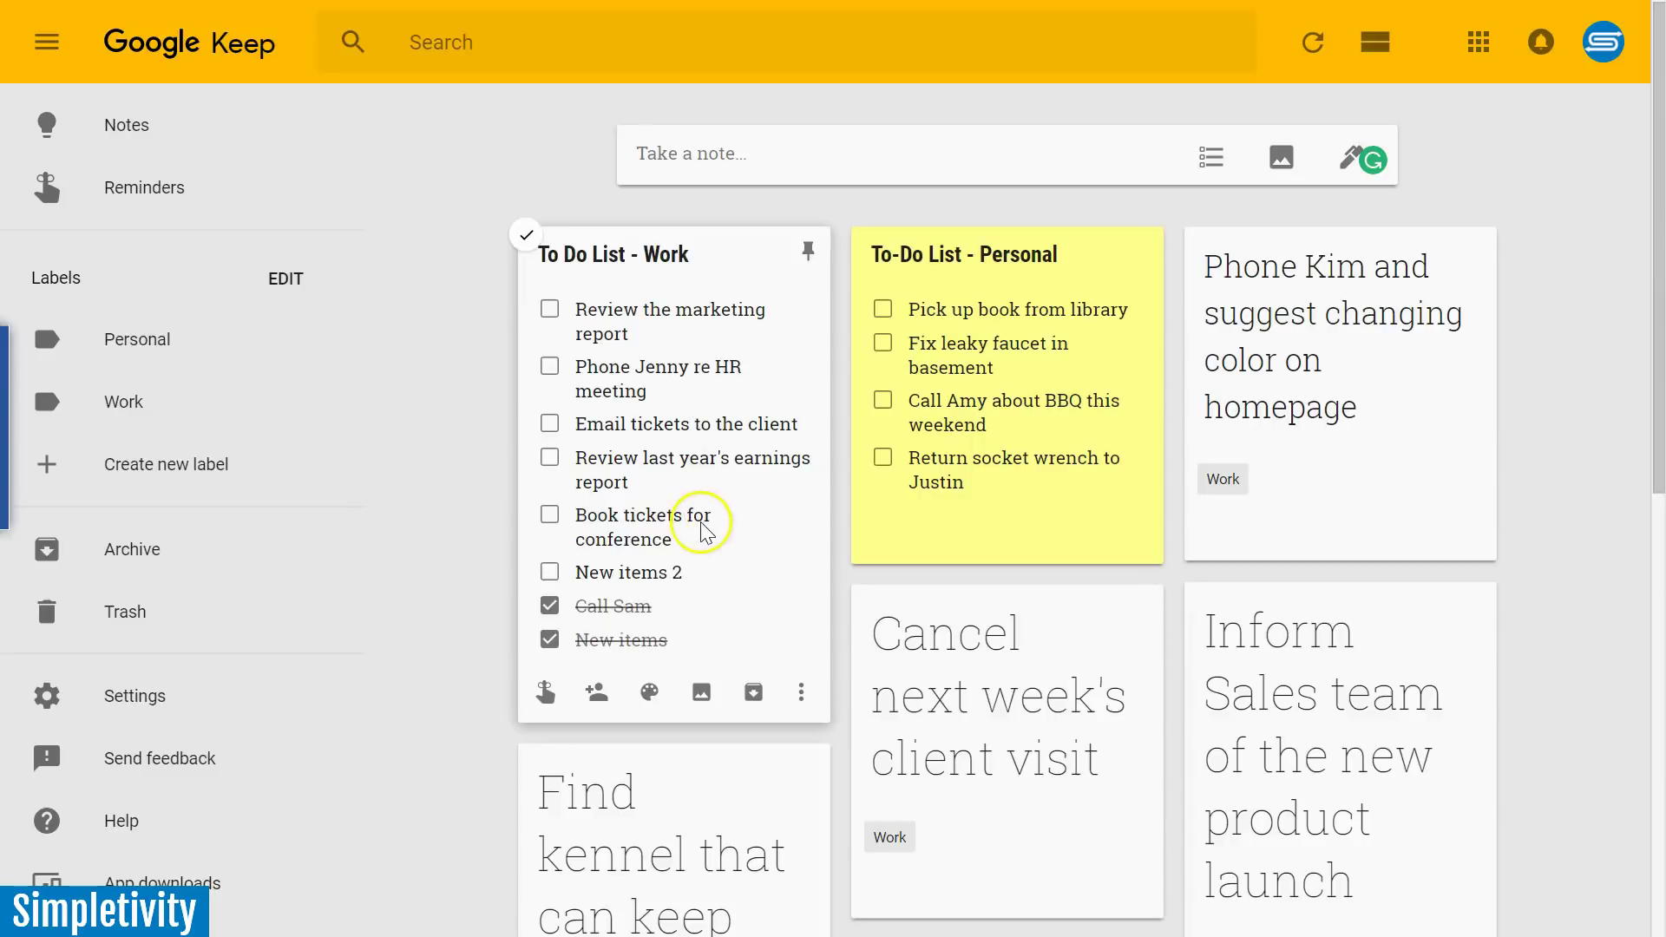
scroll(952, 558, down, 7)
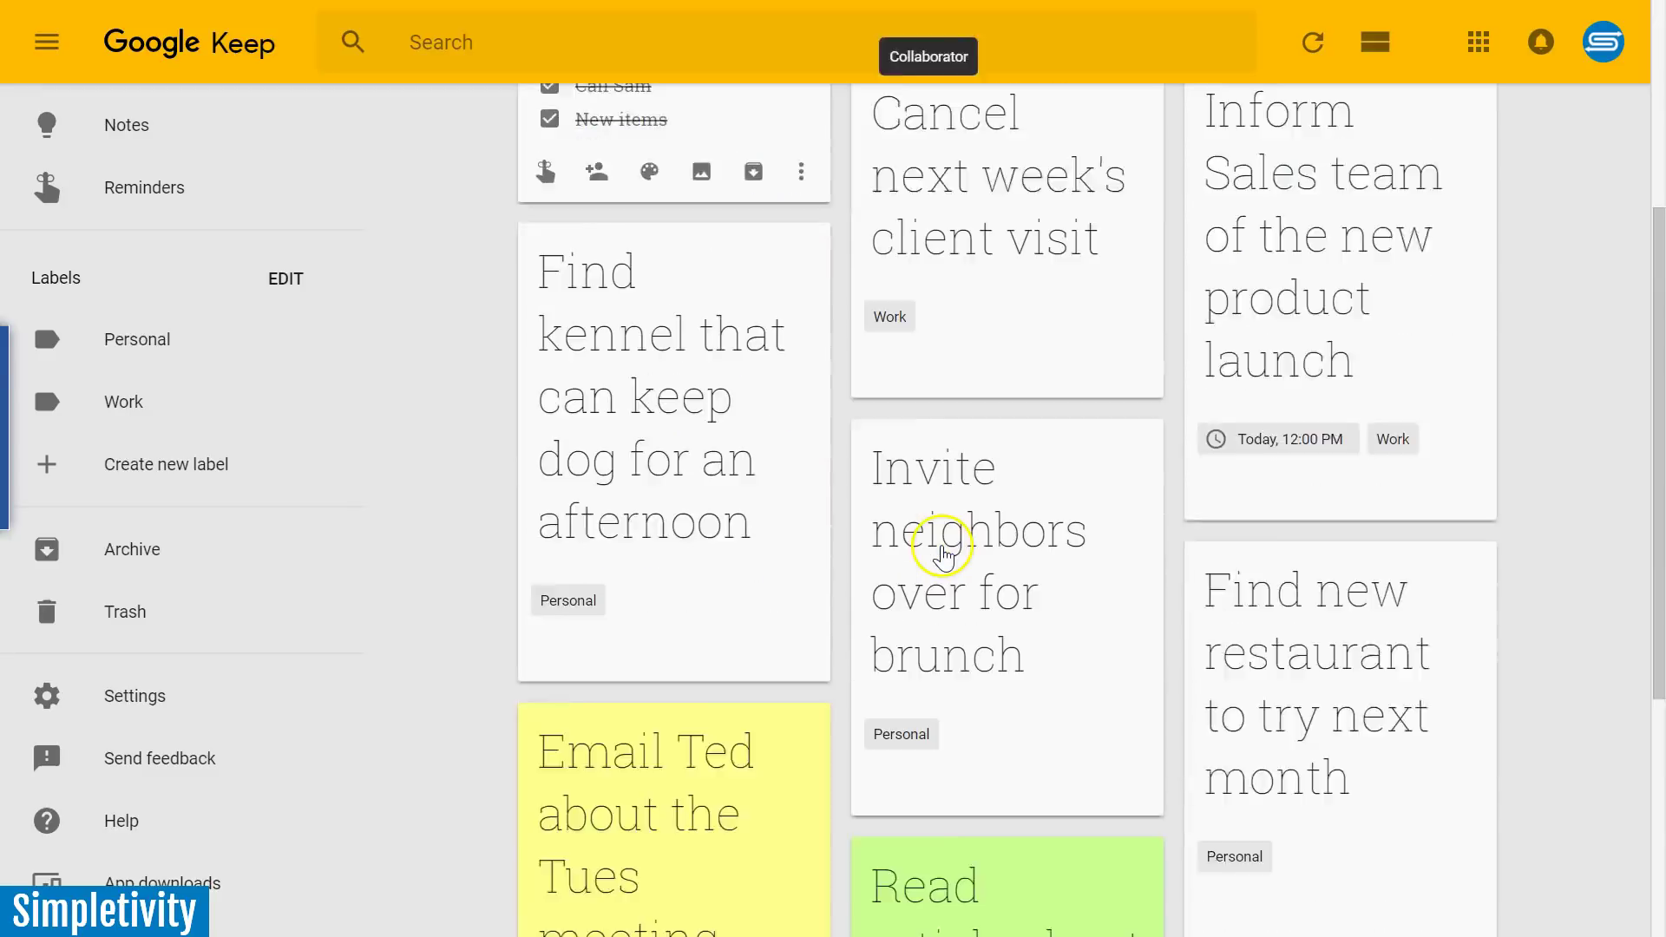
scroll(1368, 491, down, 2)
scroll(1370, 436, up, 9)
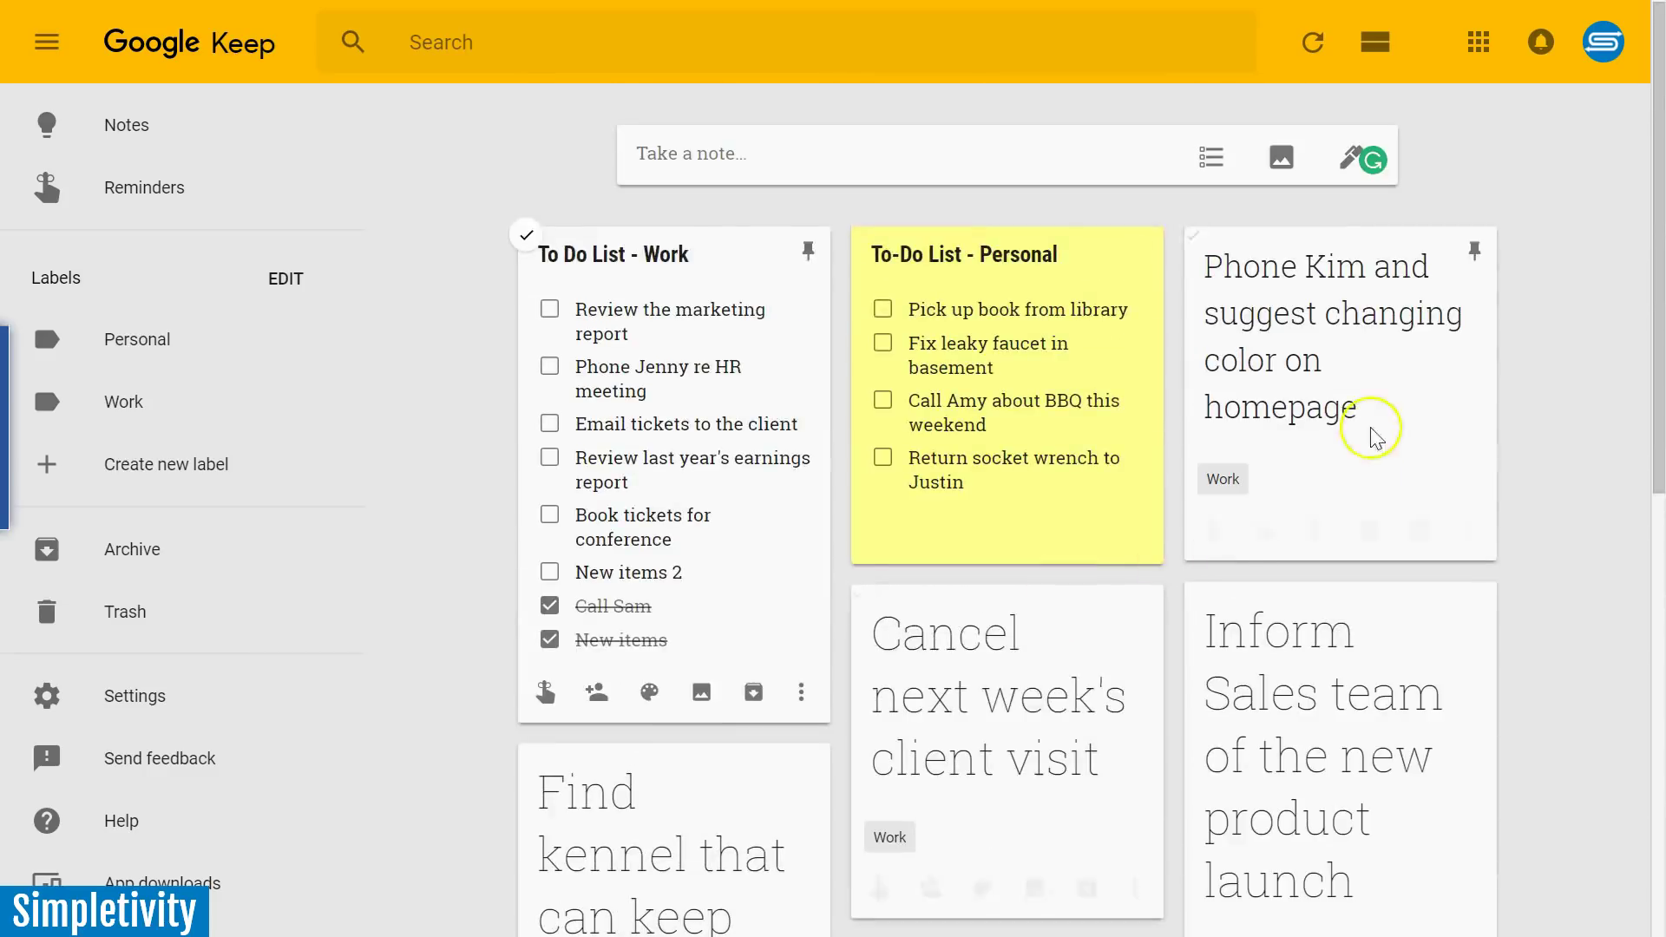
scroll(1041, 677, down, 9)
scroll(1007, 529, up, 7)
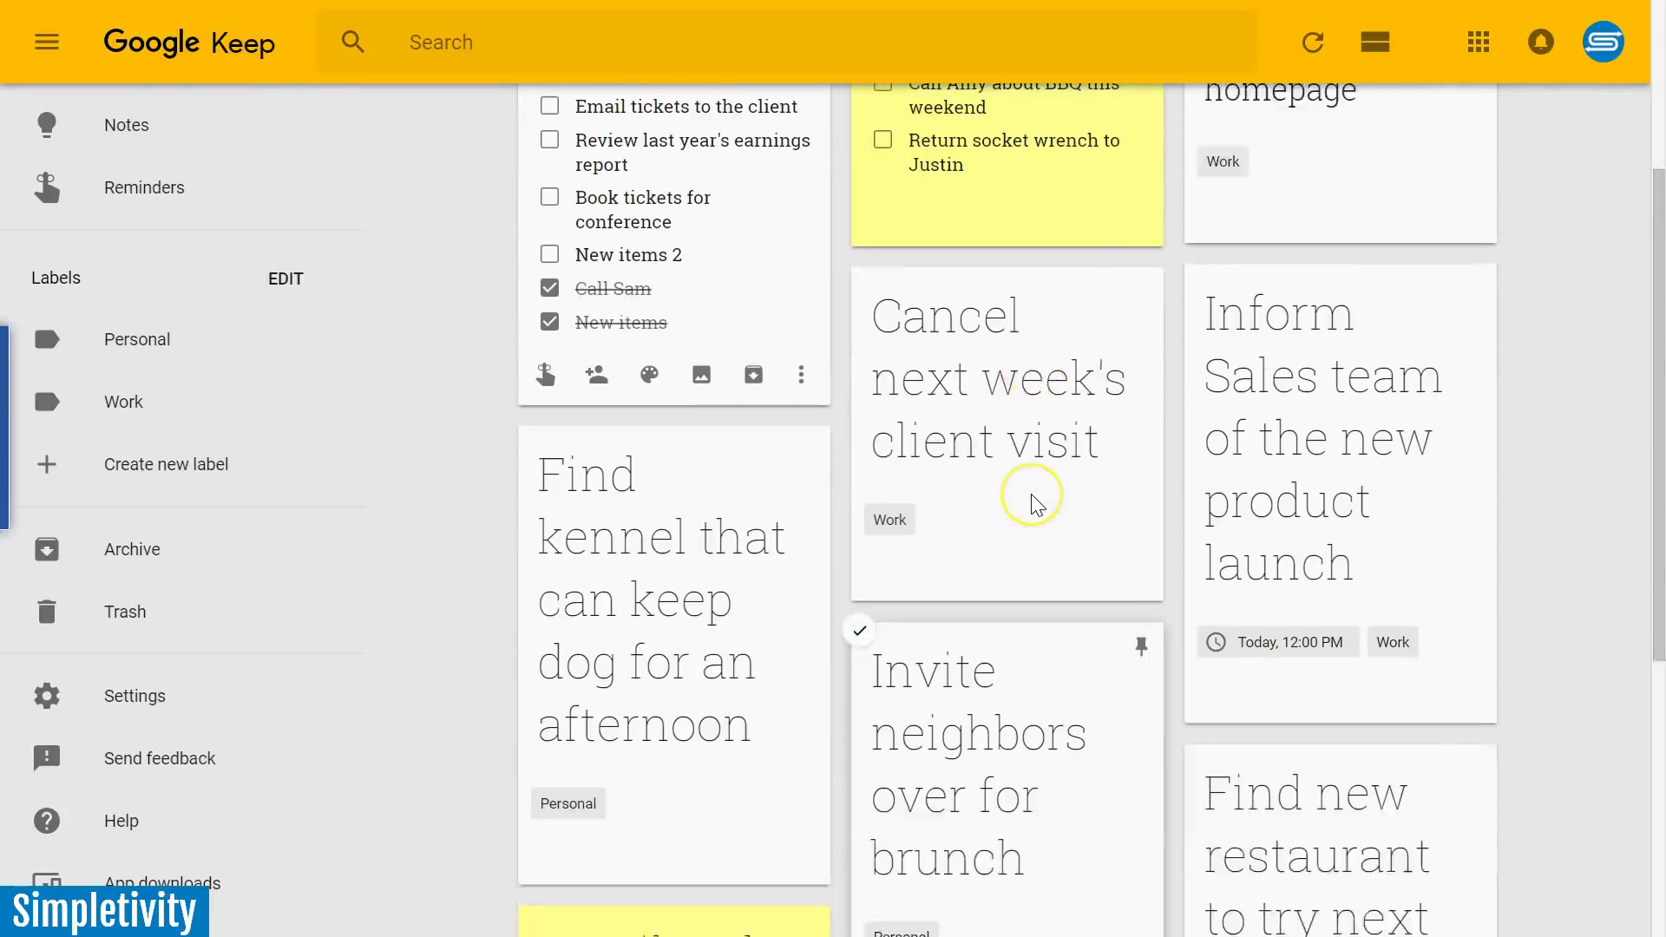
scroll(1032, 505, up, 2)
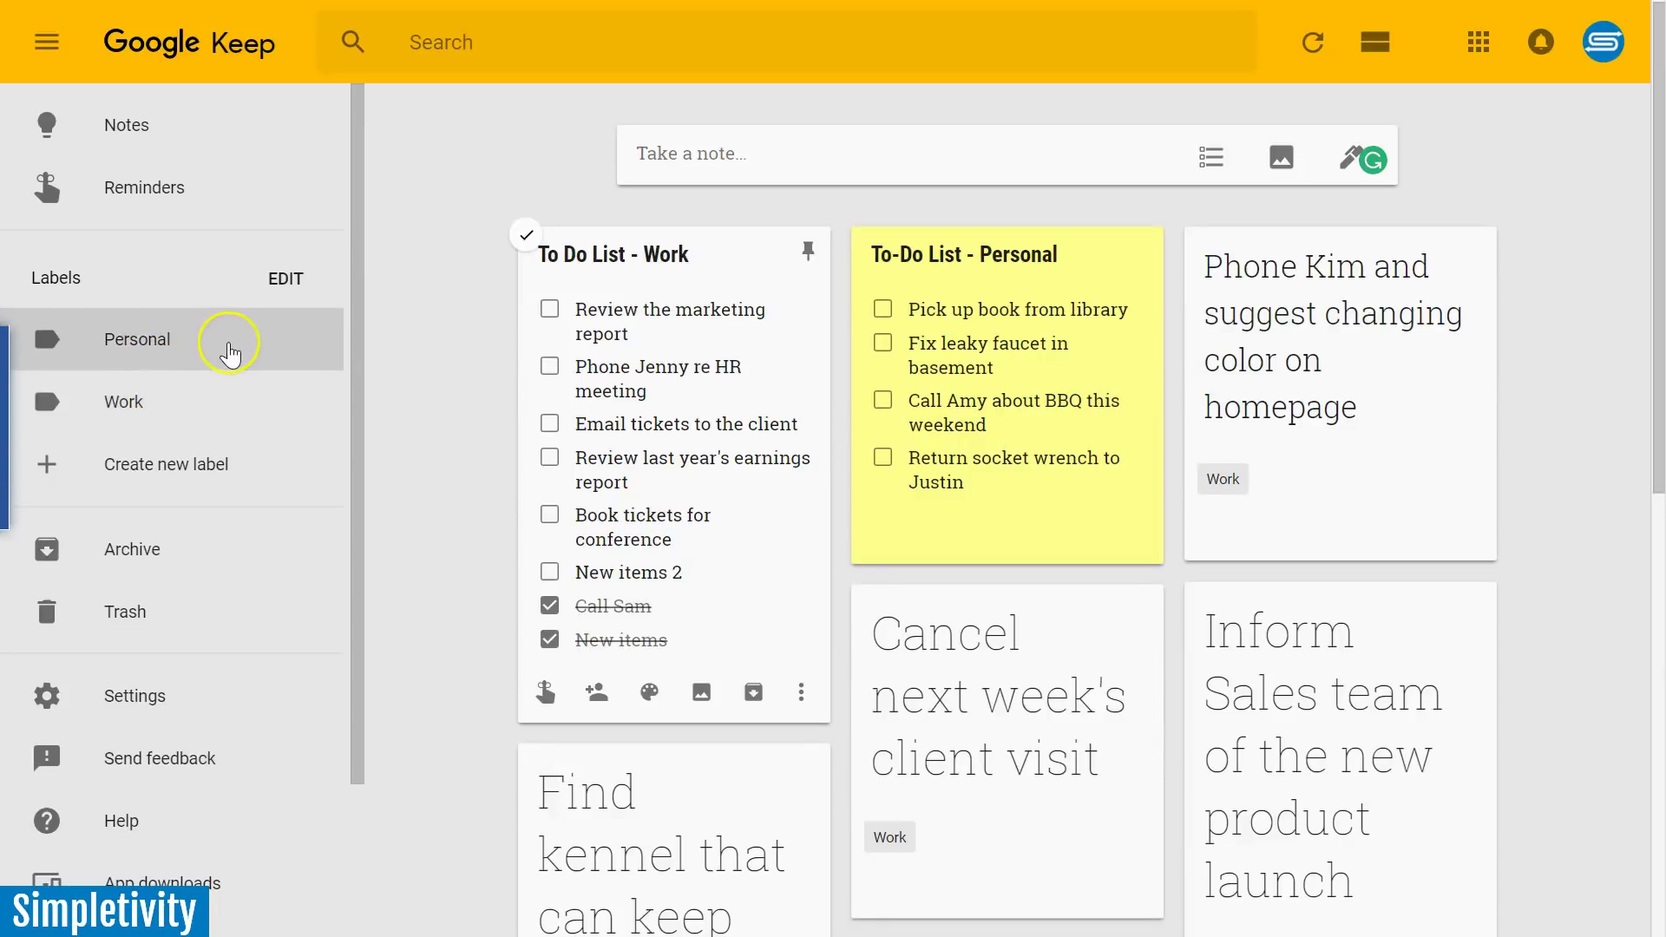
- Filter to the Work label and discard an empty new note started there
click(170, 402)
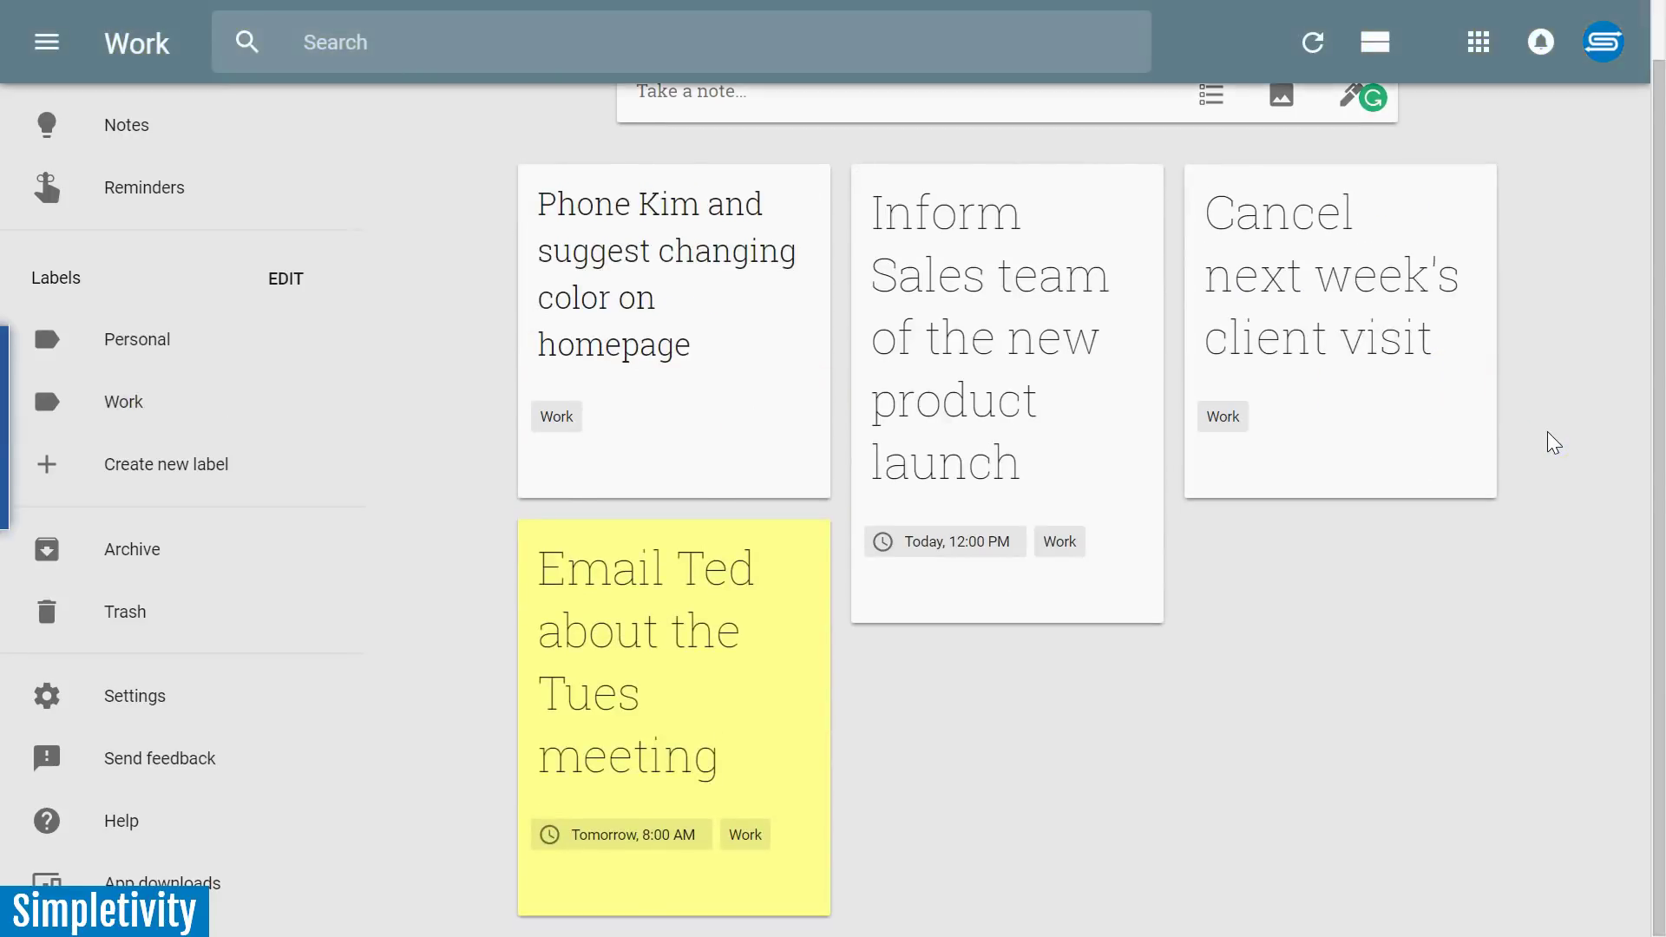
mouse_move(1466, 545)
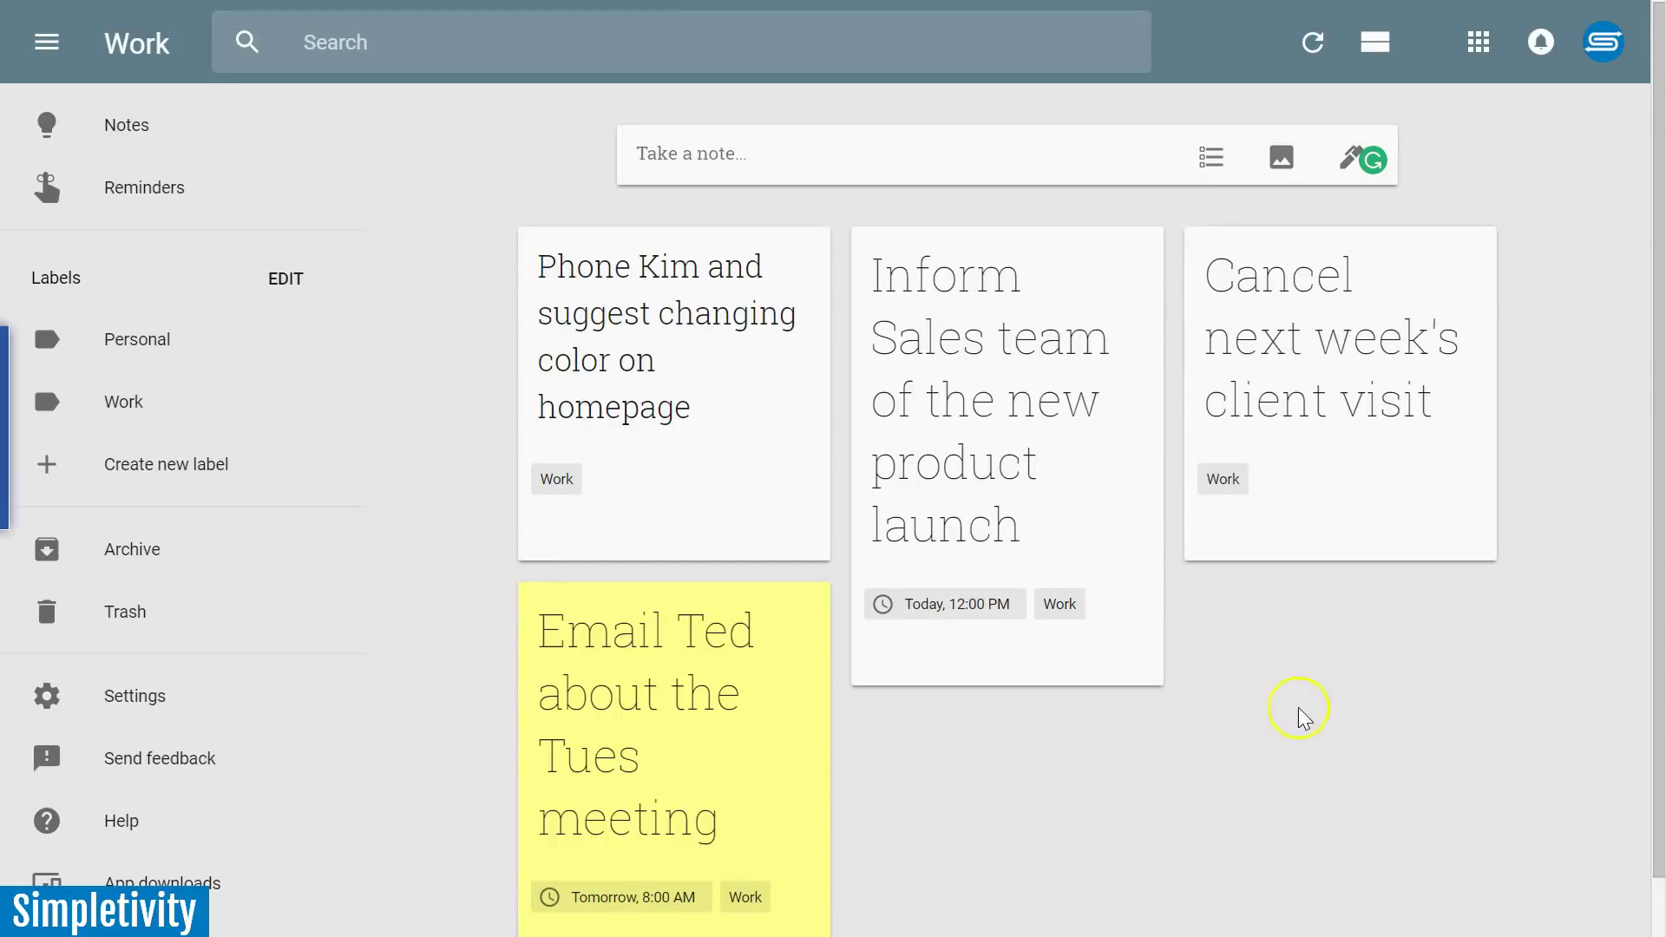
click(695, 154)
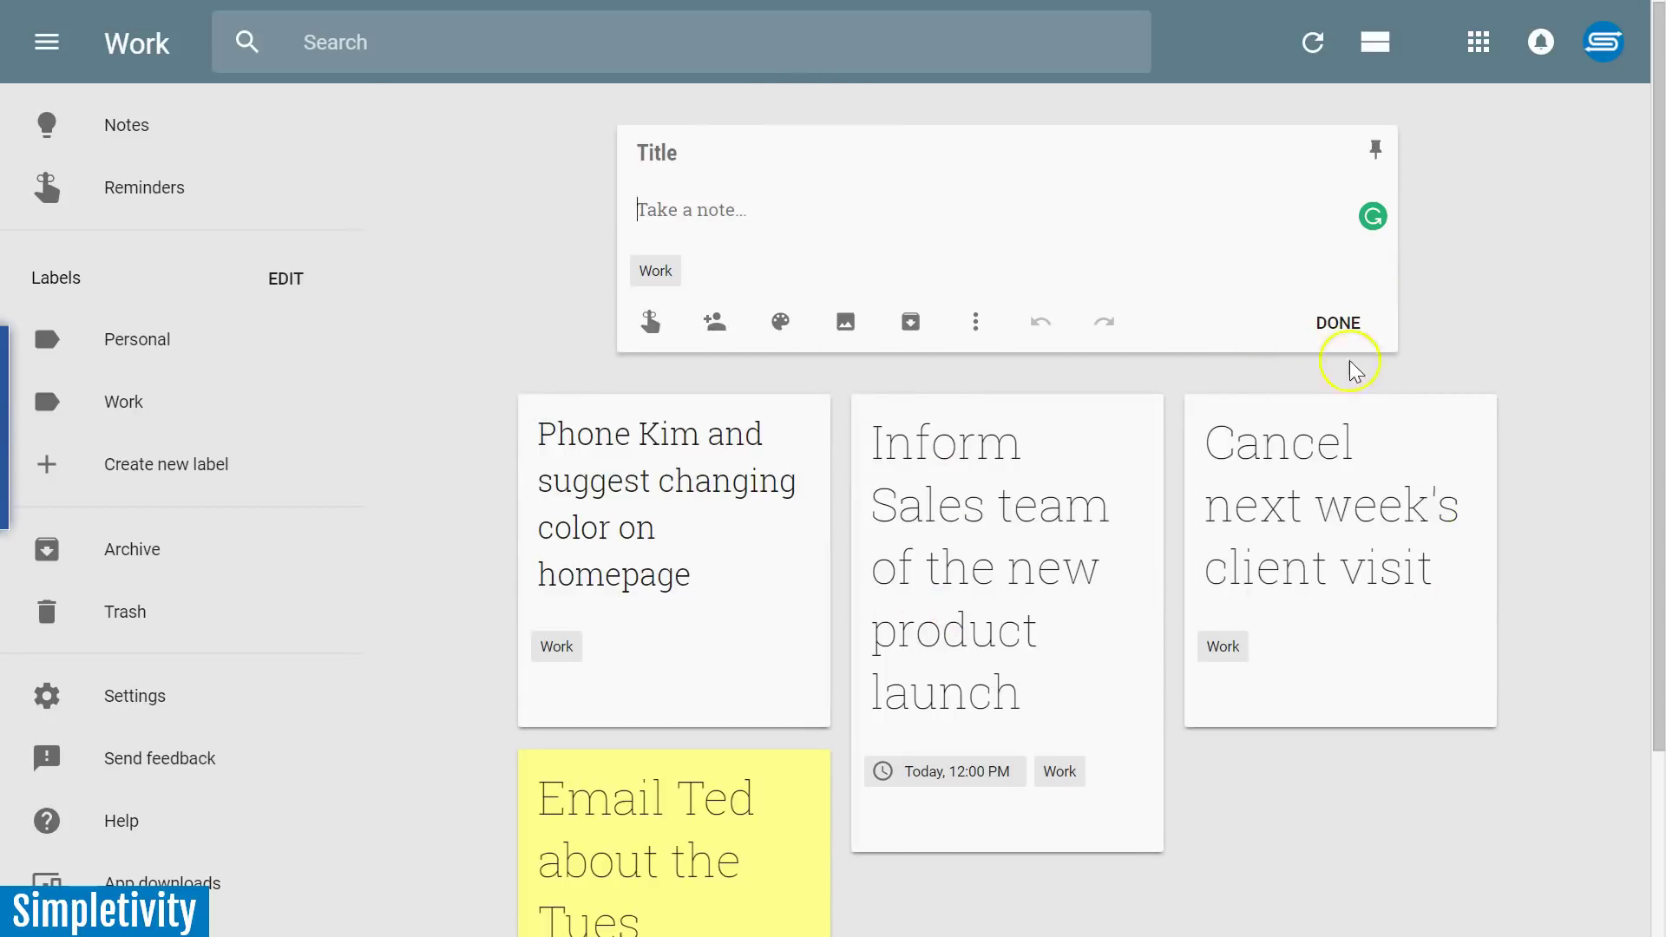
click(1343, 322)
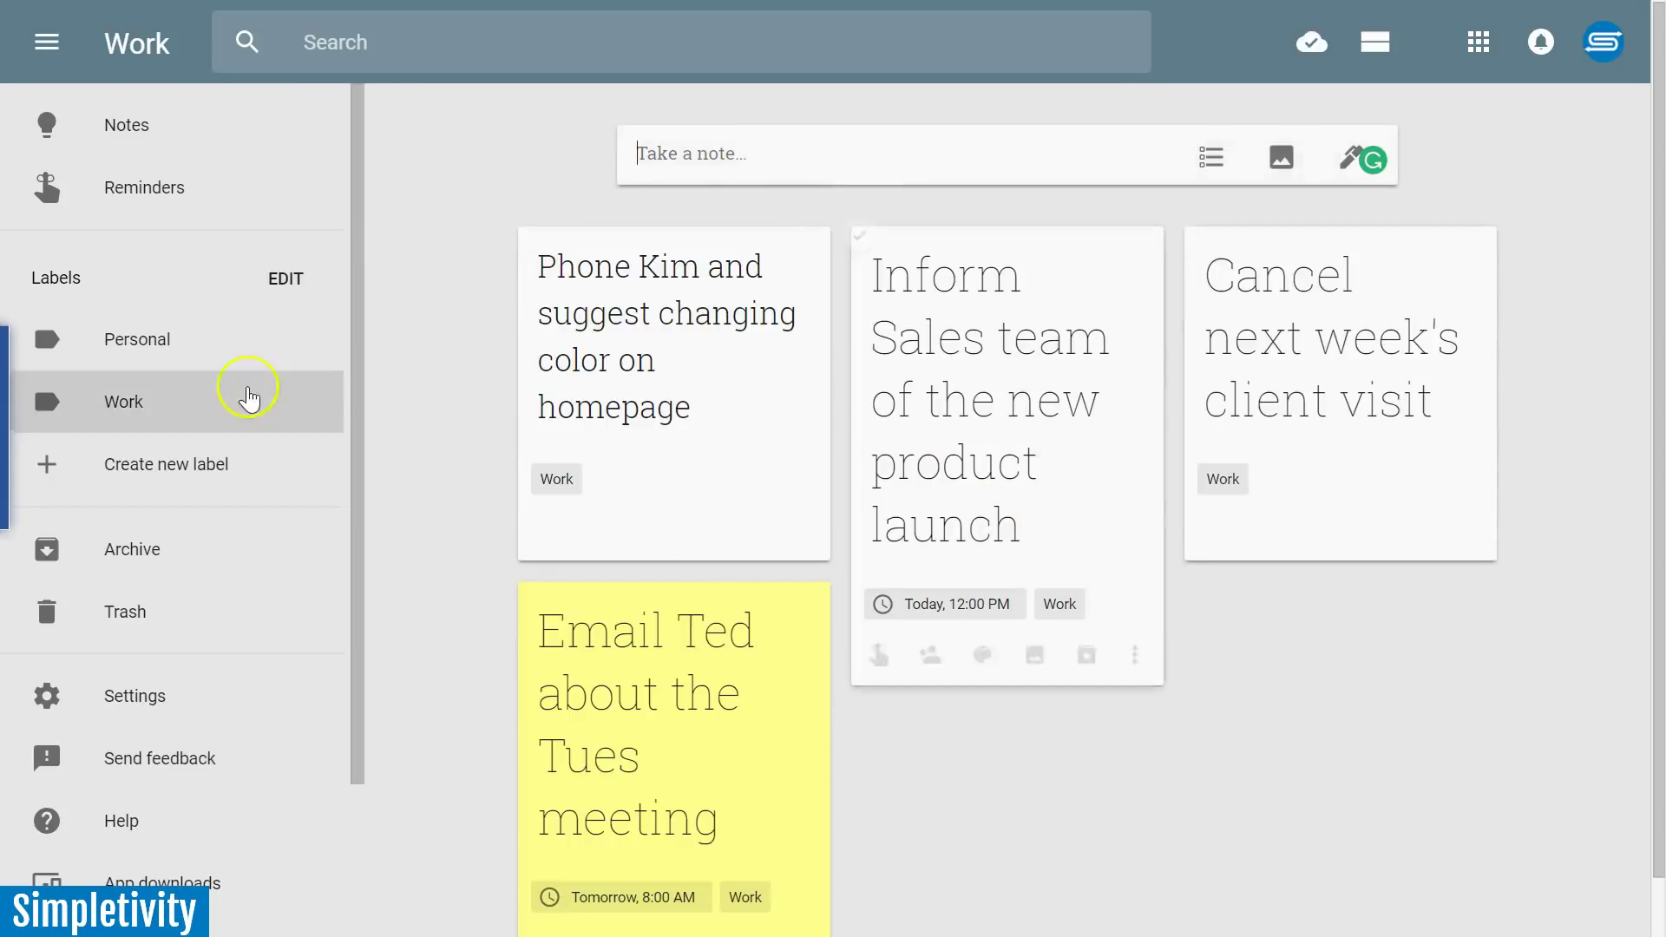
- Show the Personal label's four notes and scroll through them
click(134, 341)
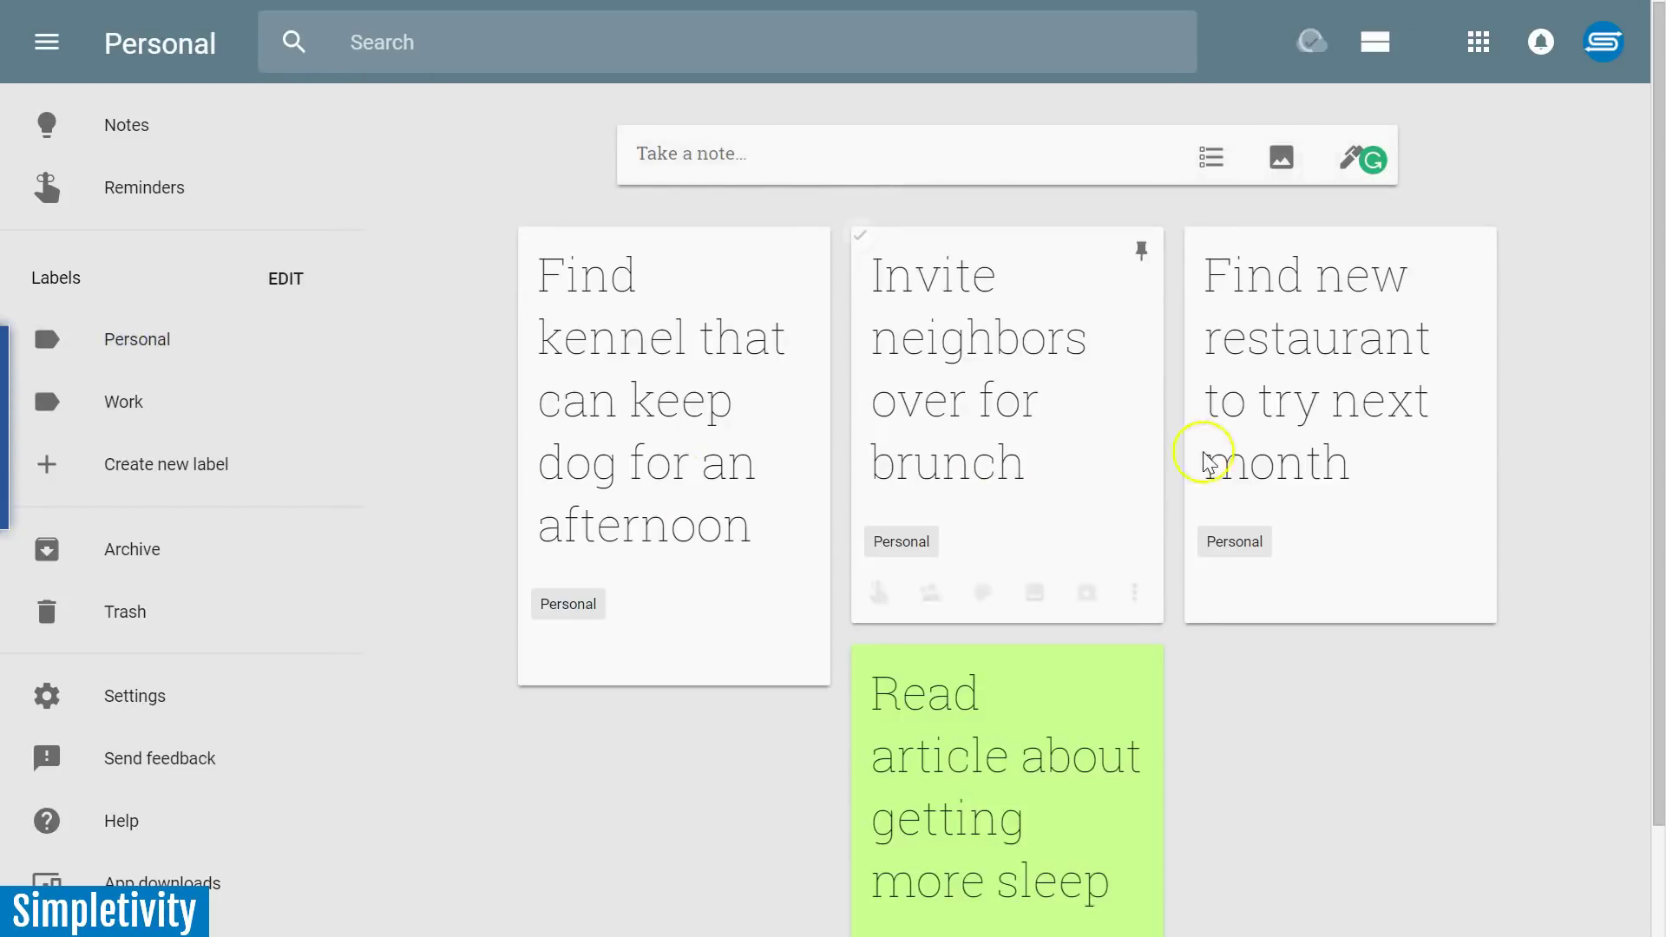
scroll(1539, 443, down, 2)
scroll(1539, 442, up, 2)
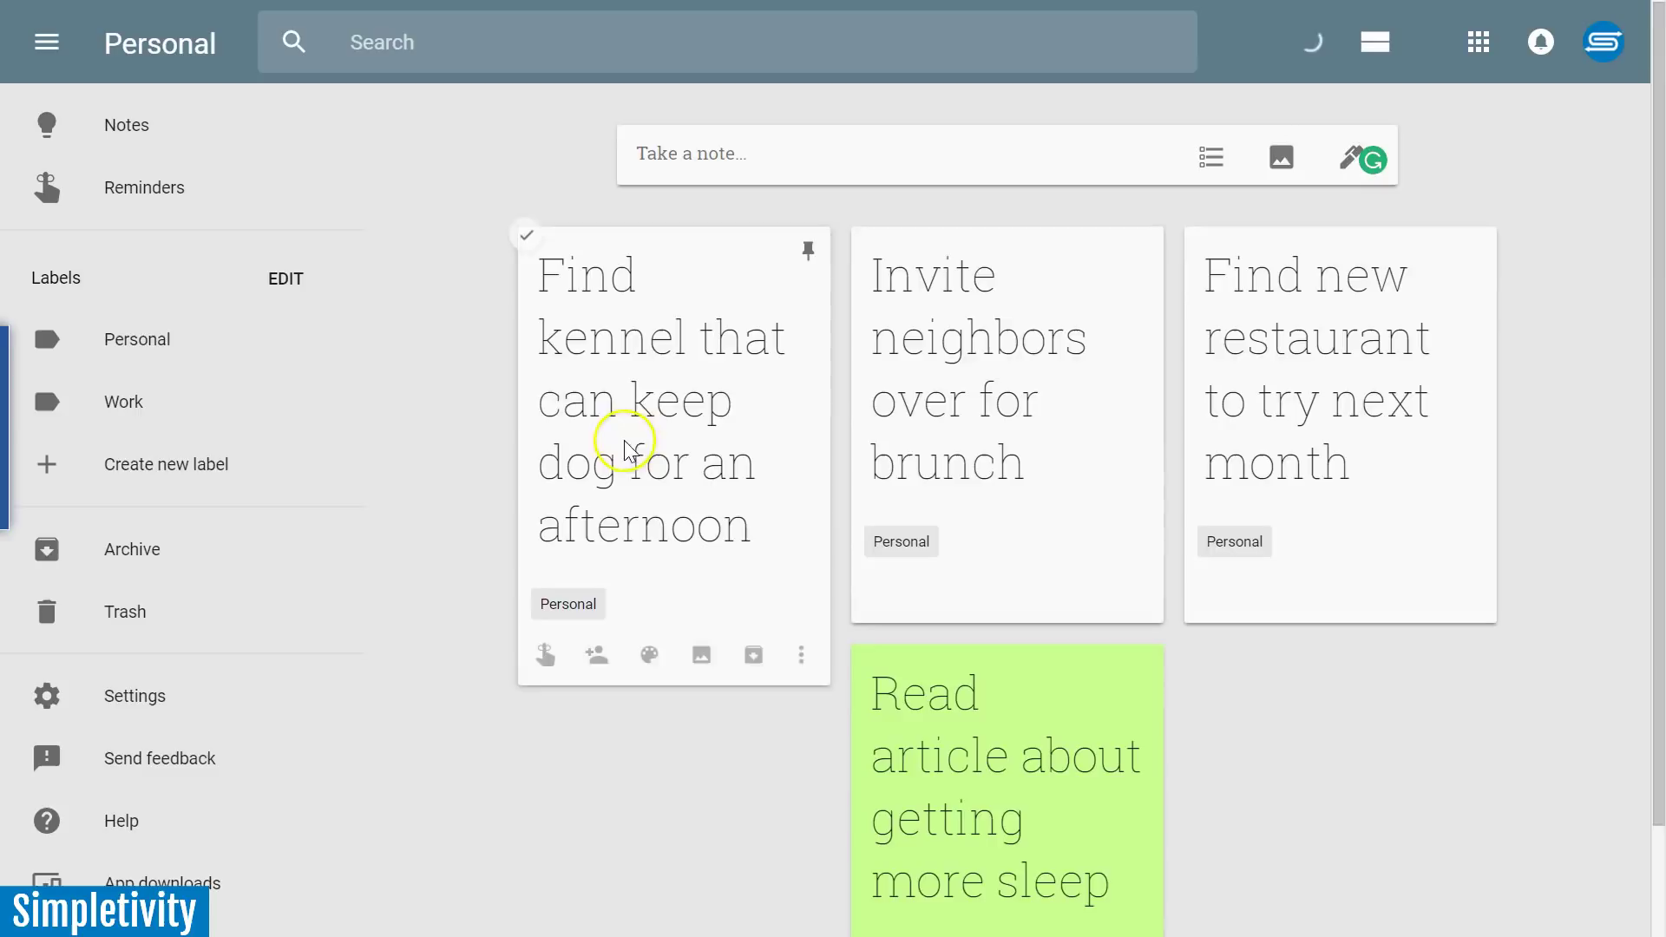
scroll(1075, 369, down, 2)
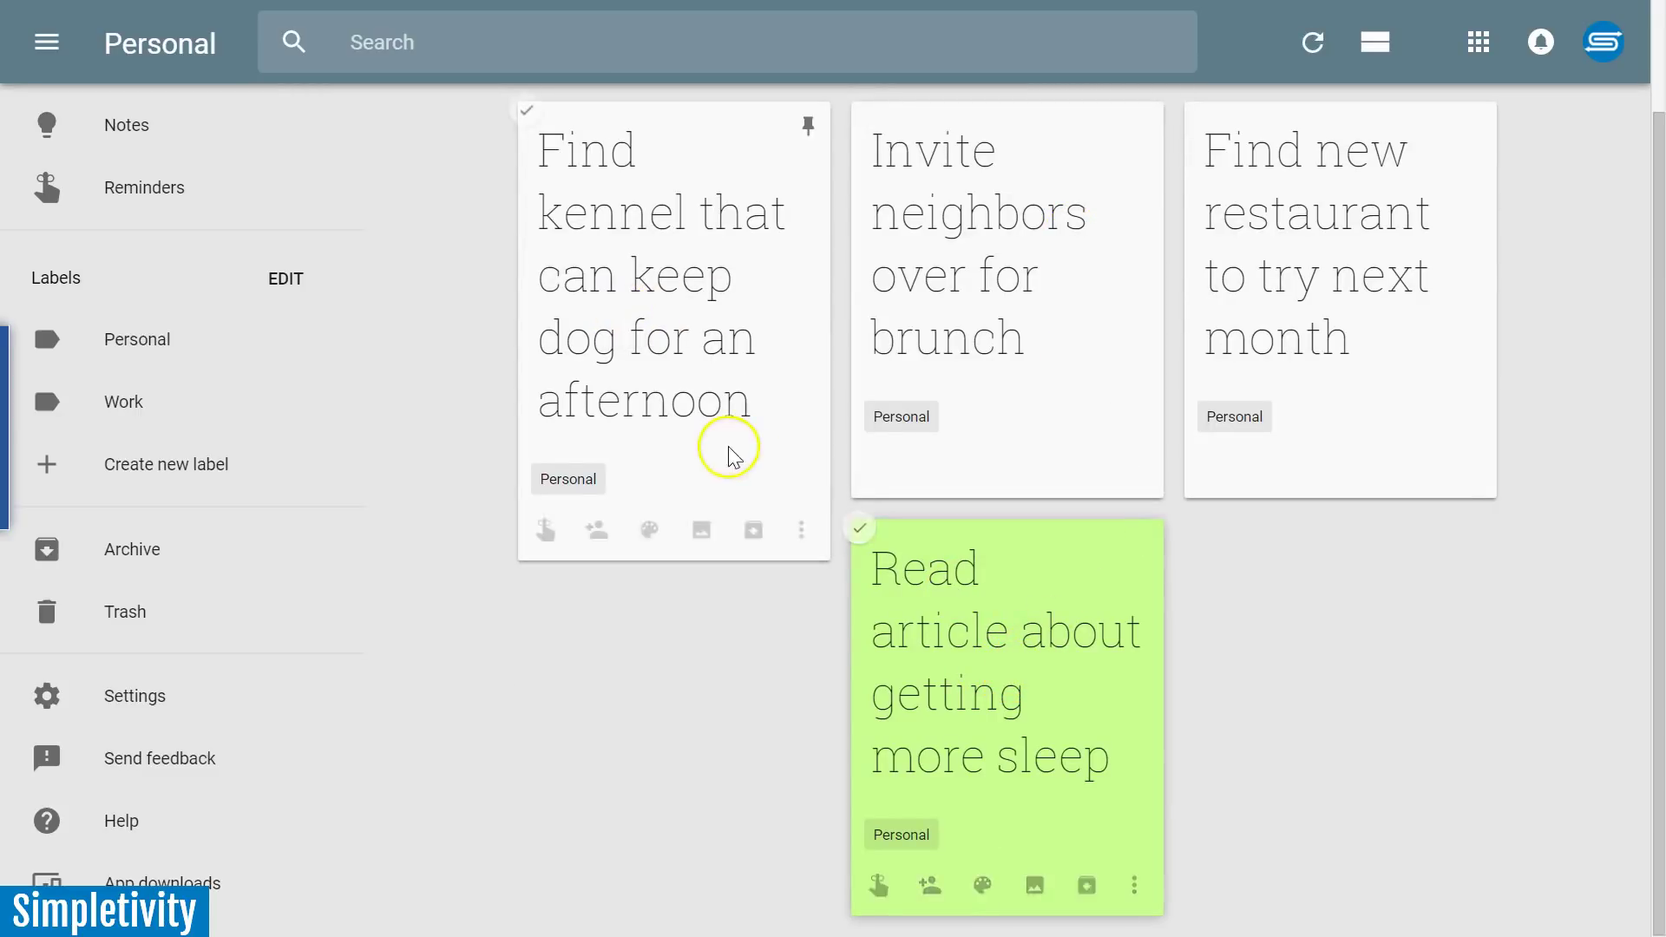
scroll(1023, 685, up, 2)
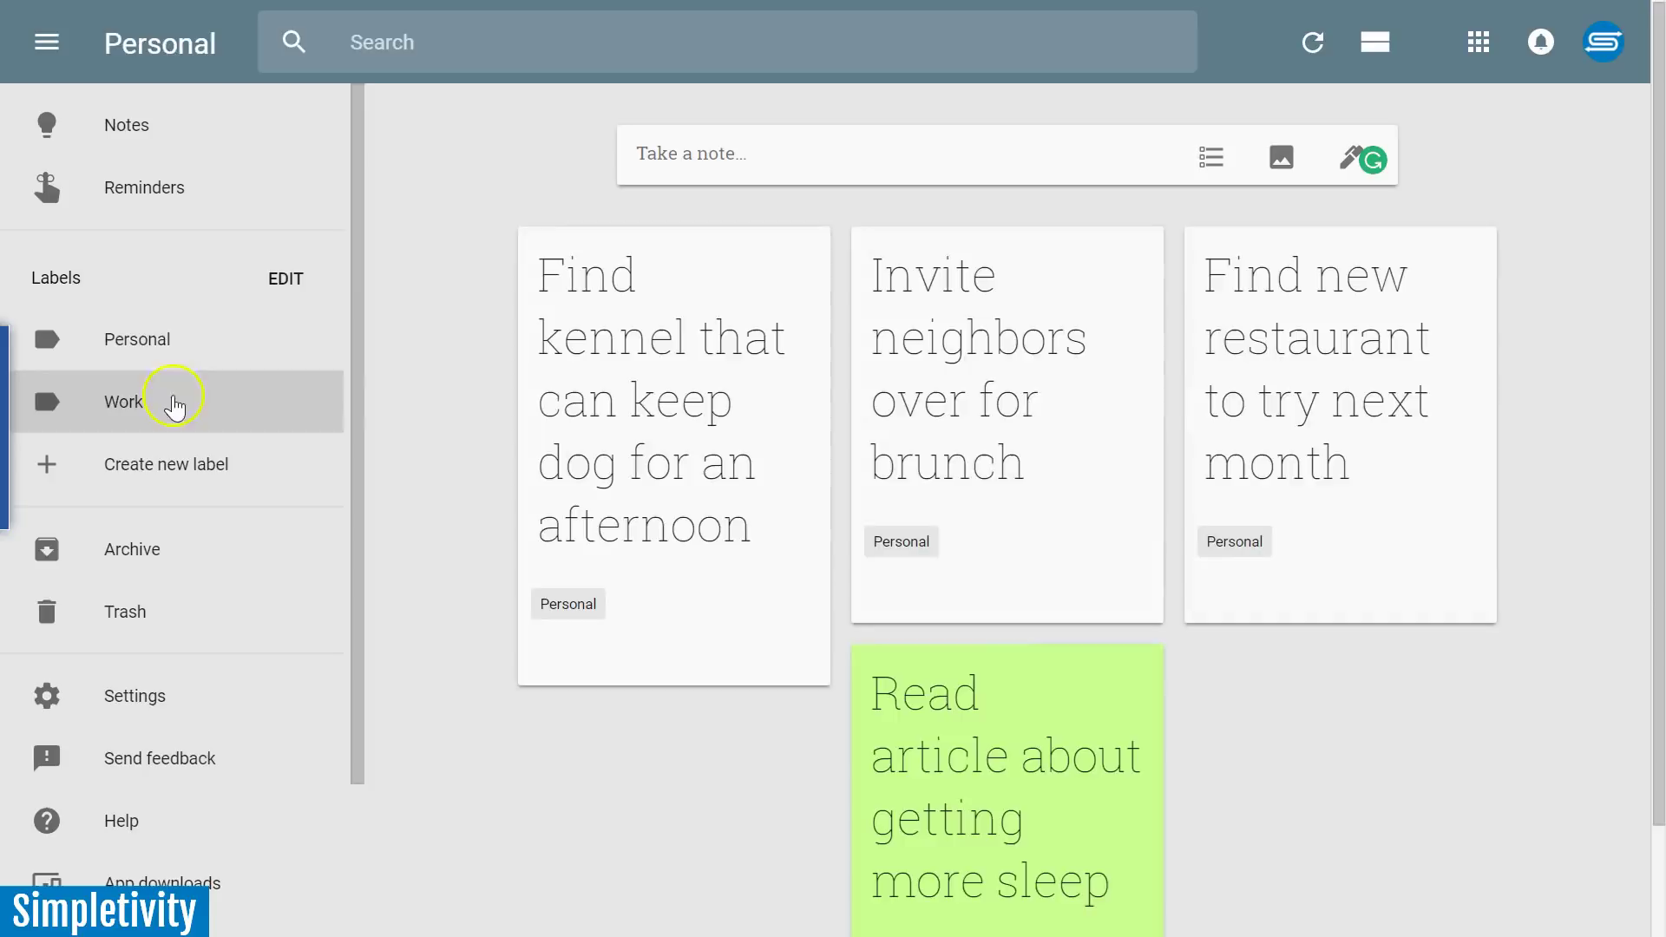
- In the Work label, give the homepage-colour note a Today, 1:00 PM reminder
click(173, 402)
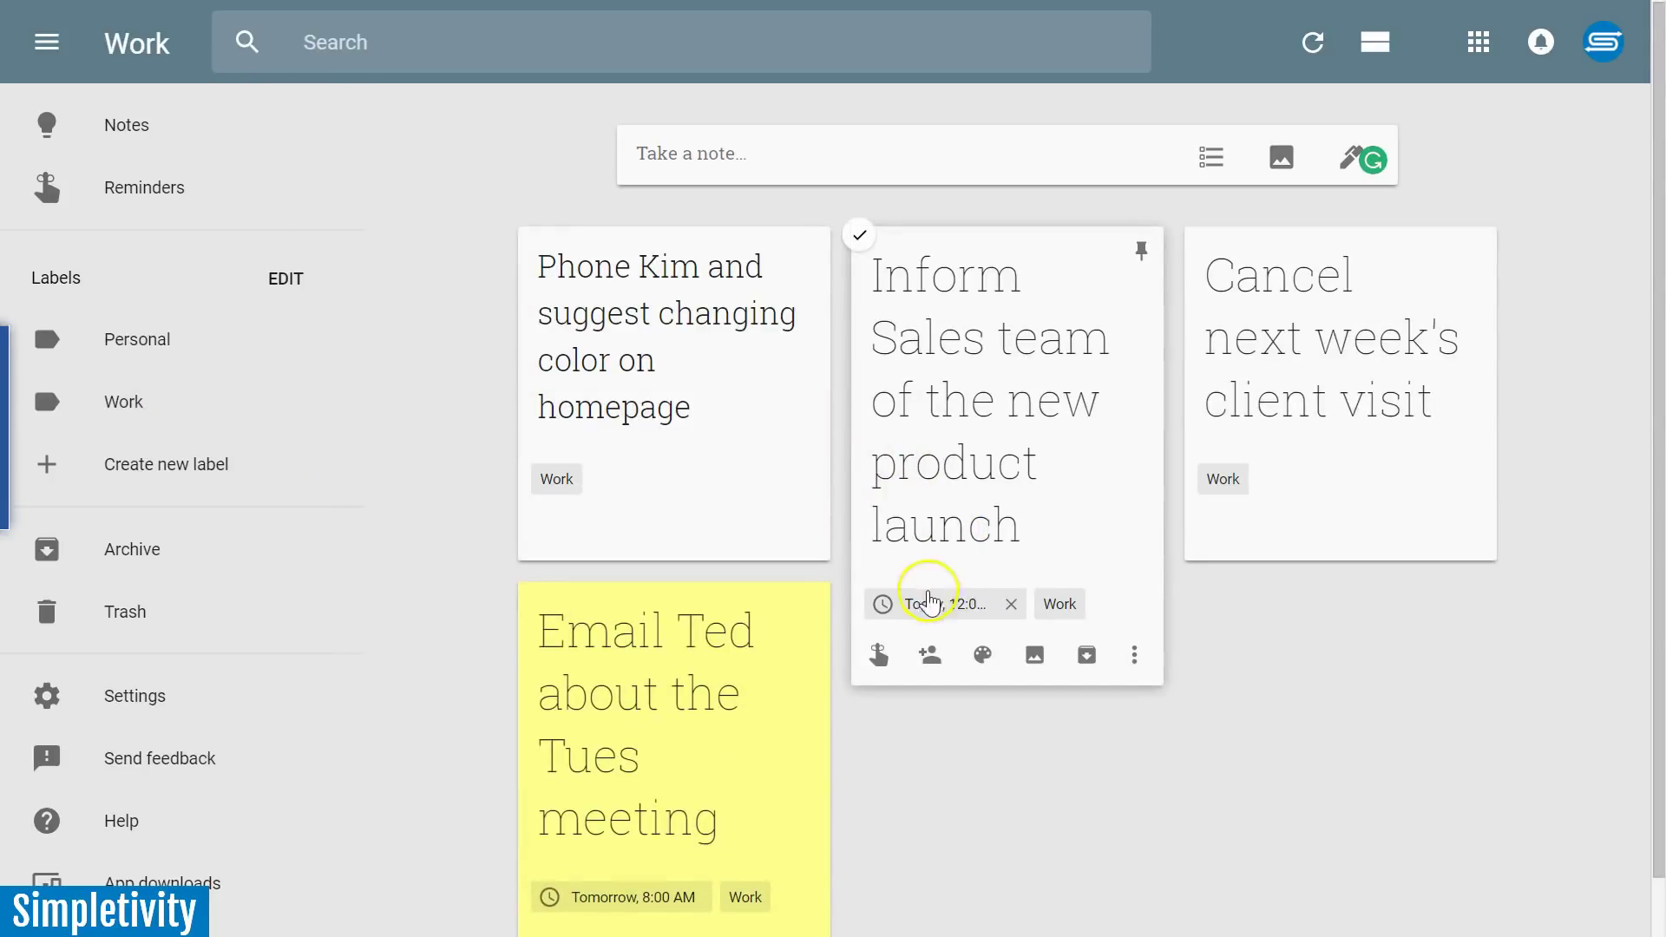
scroll(945, 612, down, 1)
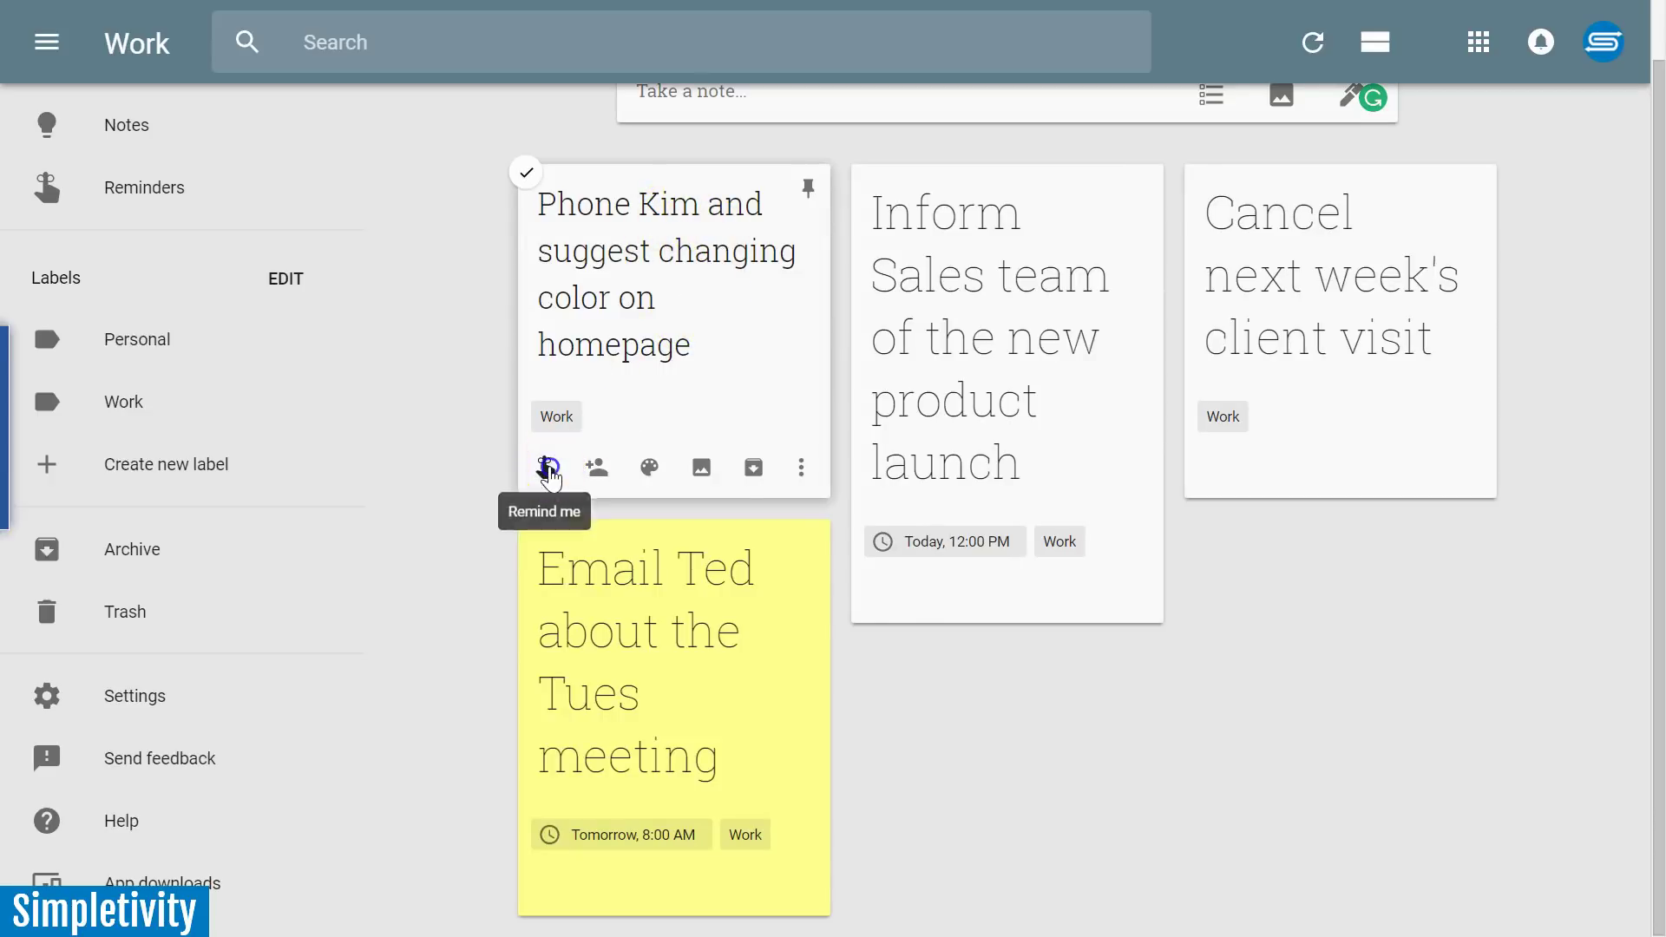
click(546, 472)
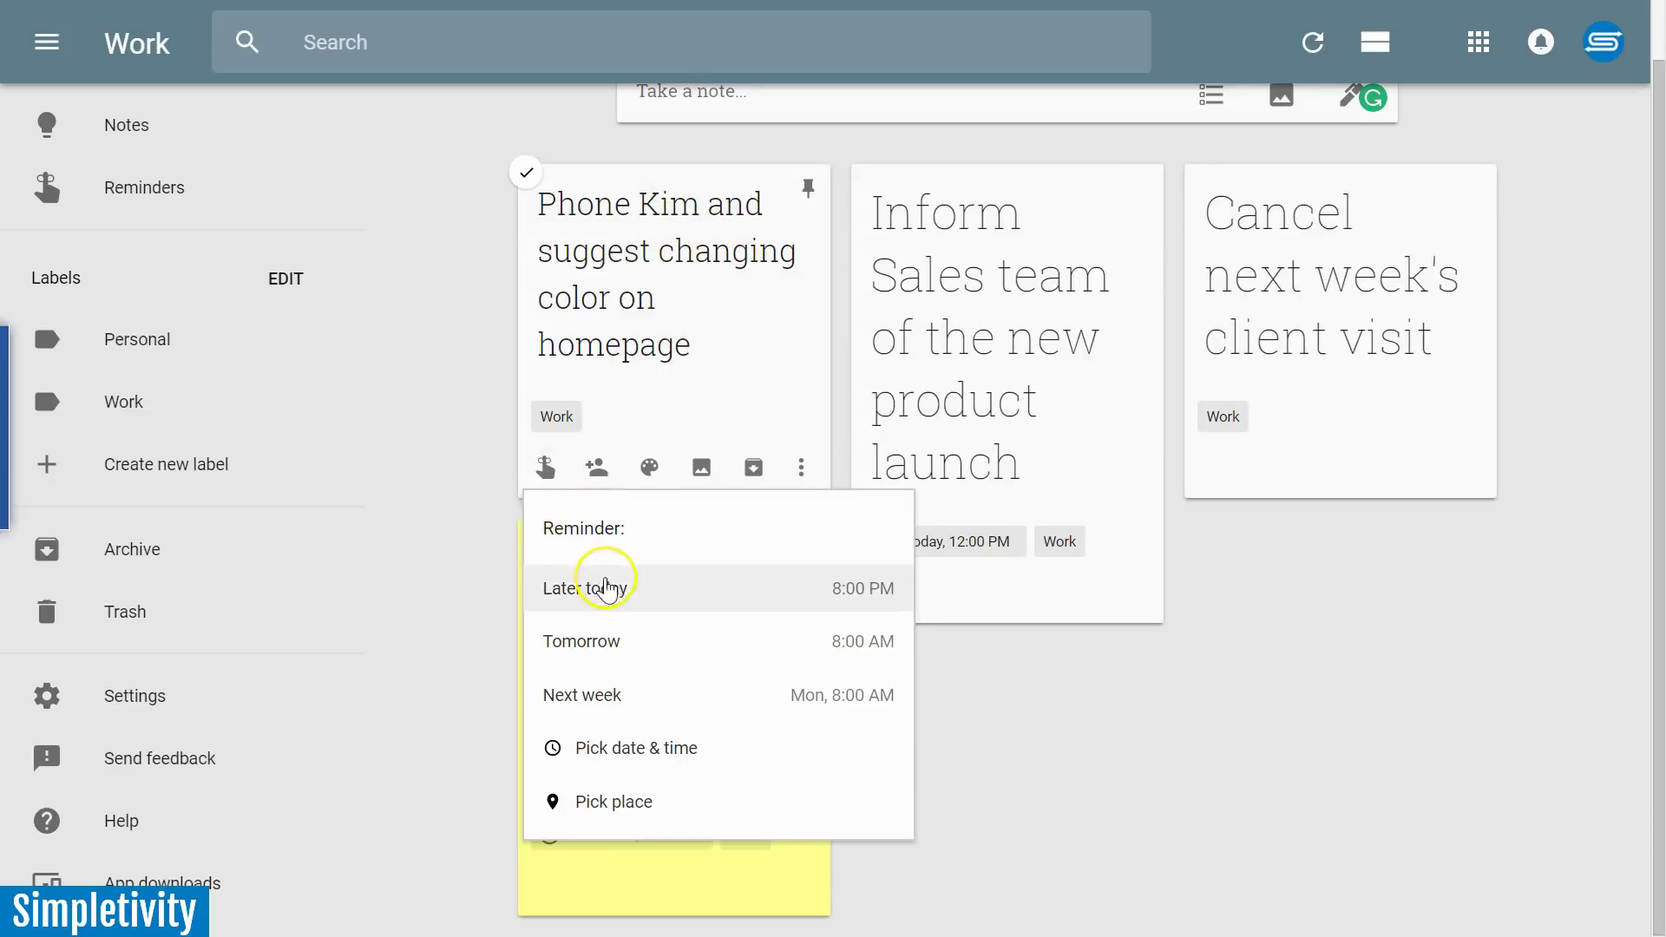
click(624, 745)
click(842, 644)
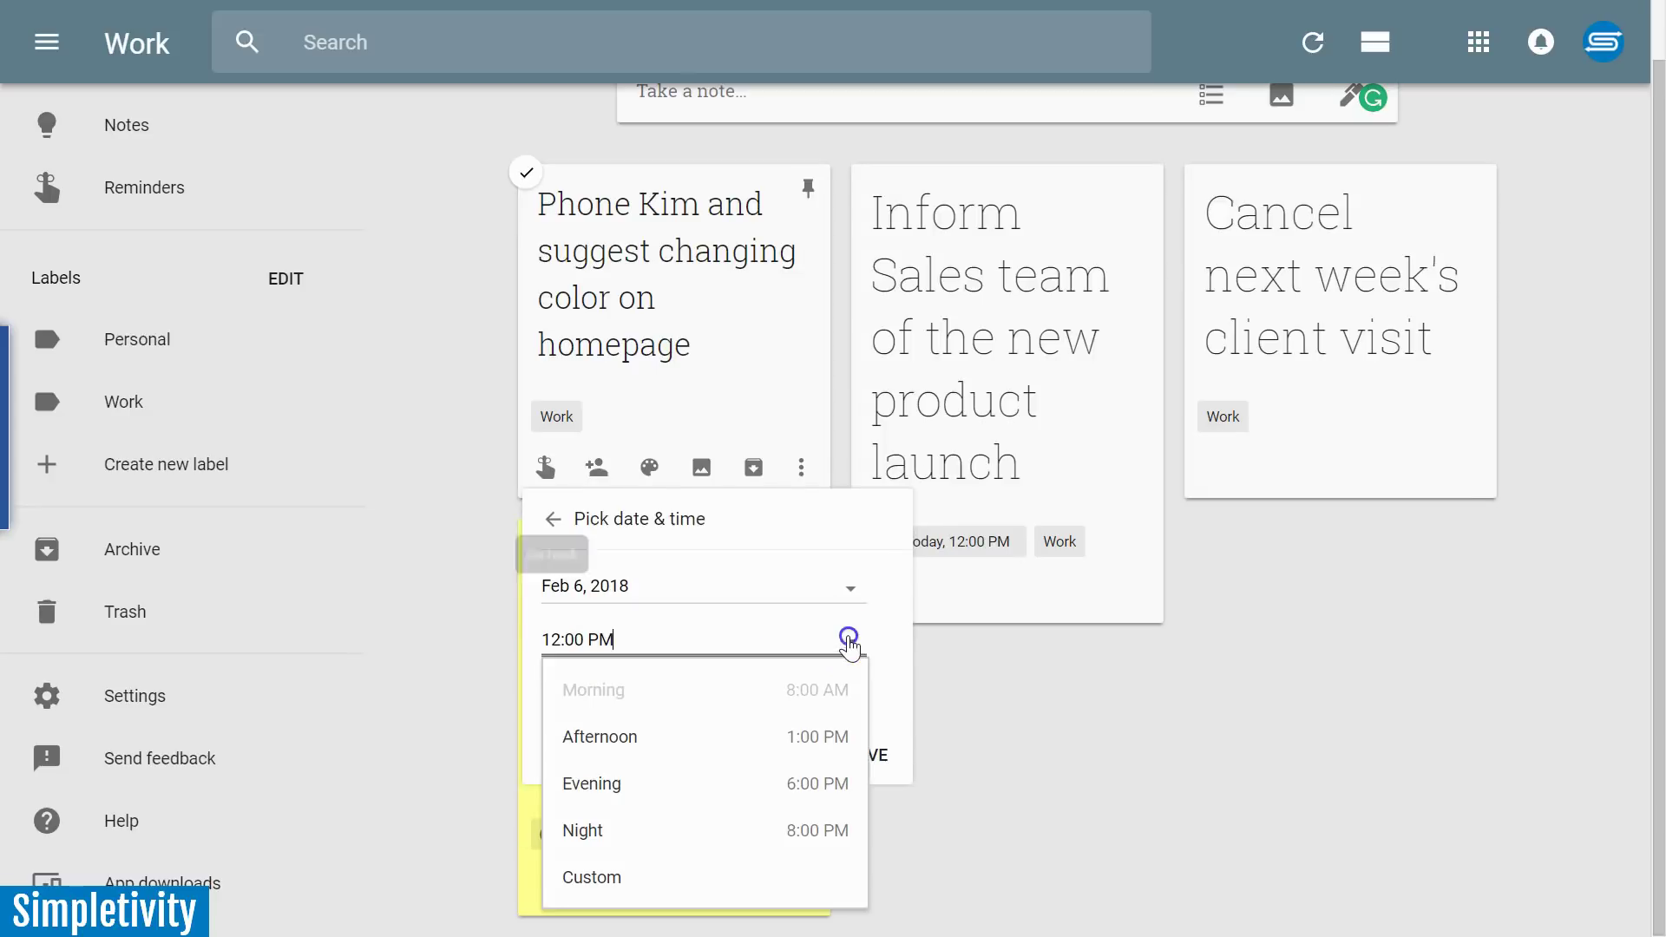
click(755, 737)
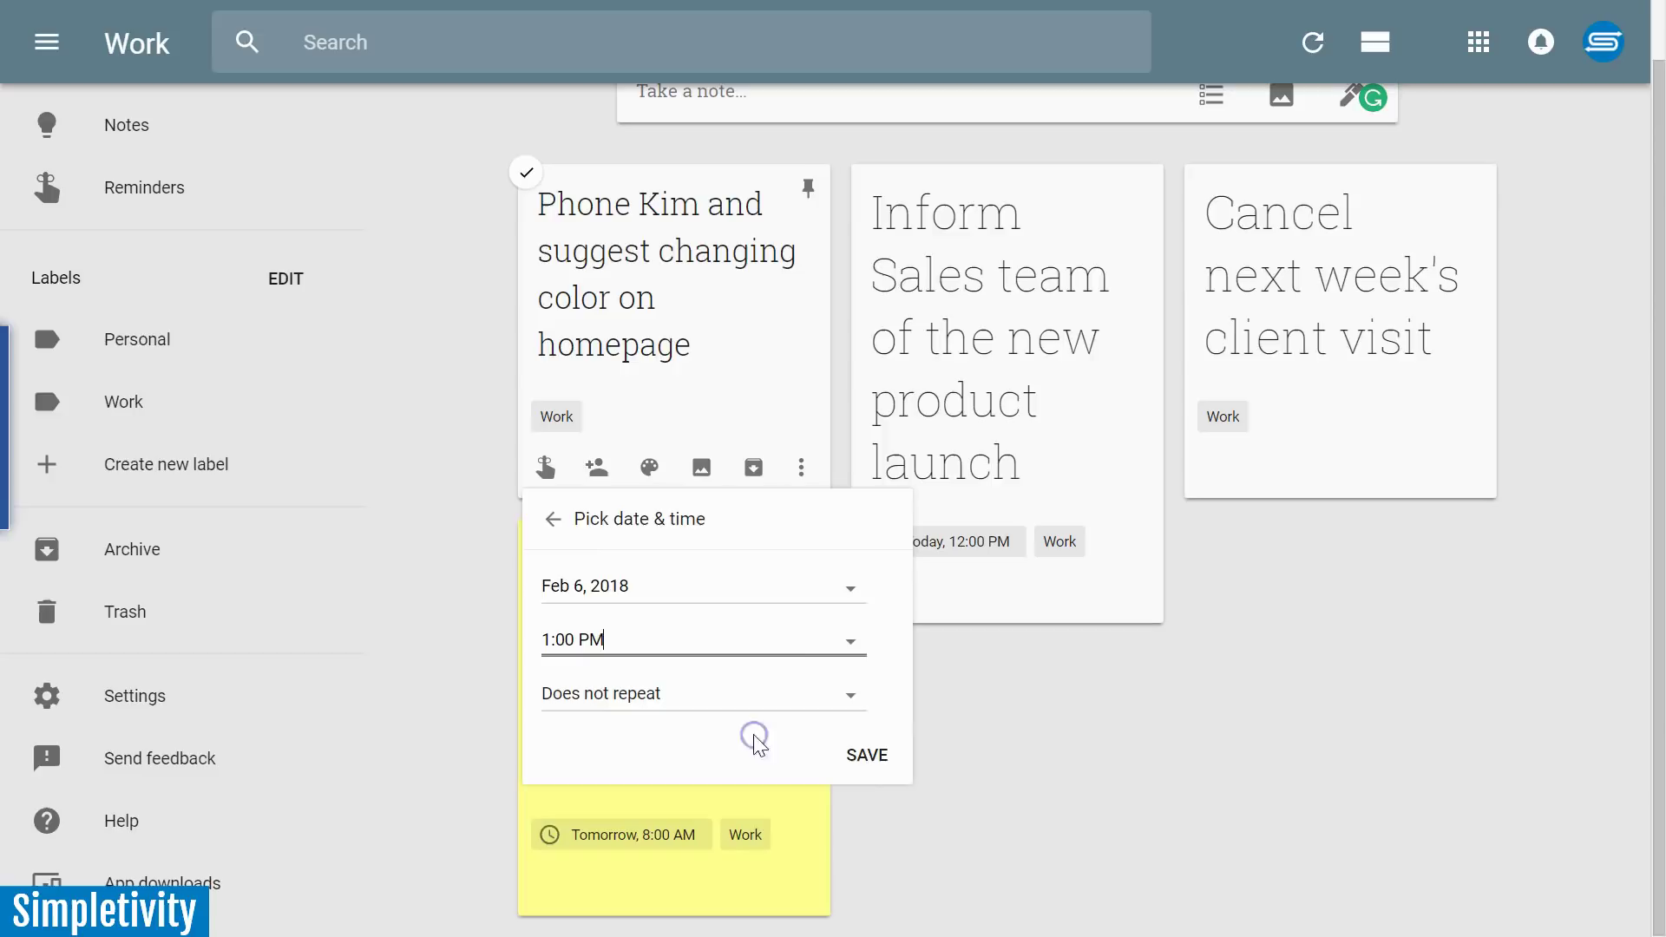
click(859, 755)
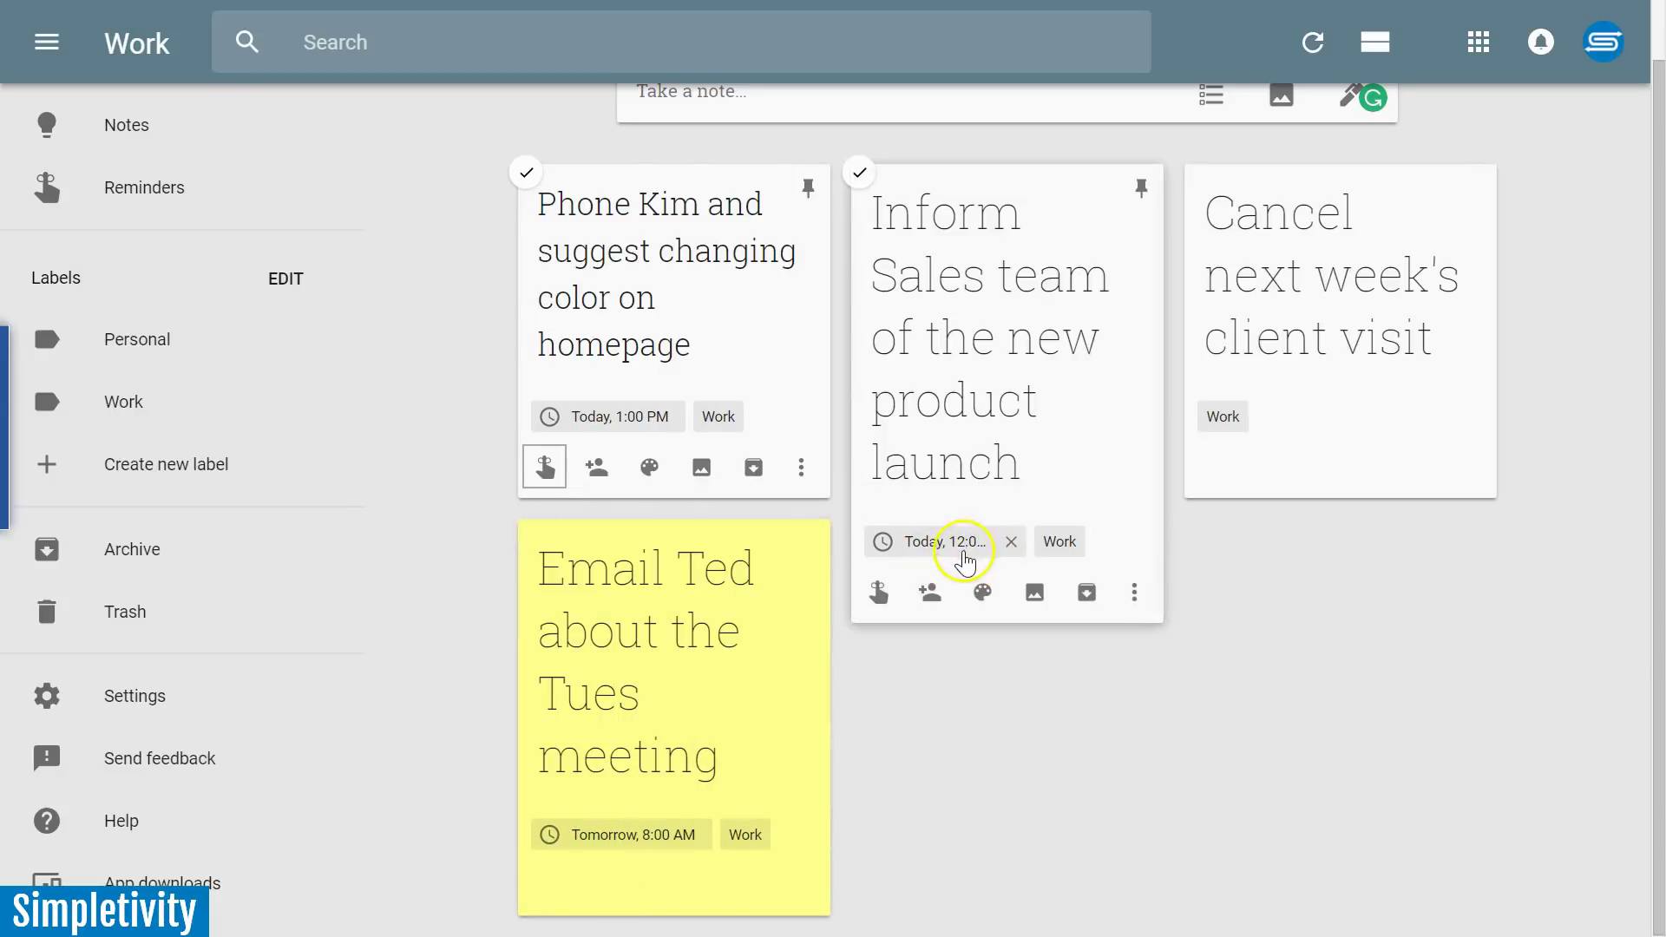
- Look over the Work notes, then switch to the Google Calendar tab showing Keep reminders
scroll(966, 562, up, 2)
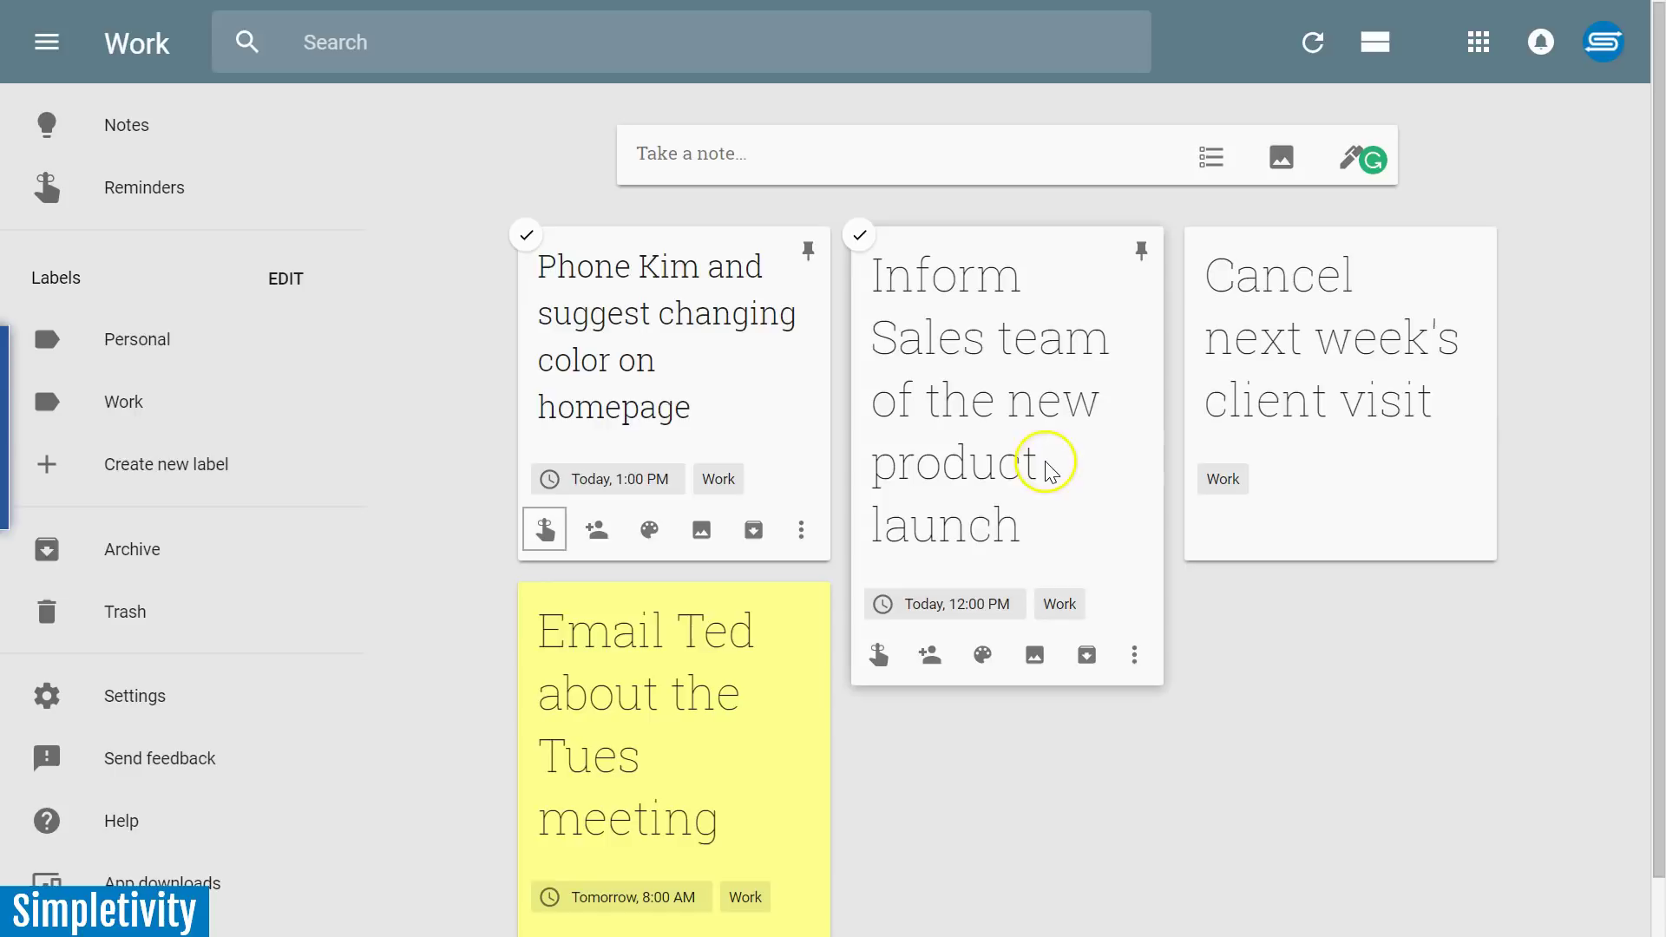
scroll(975, 520, down, 1)
scroll(885, 494, up, 1)
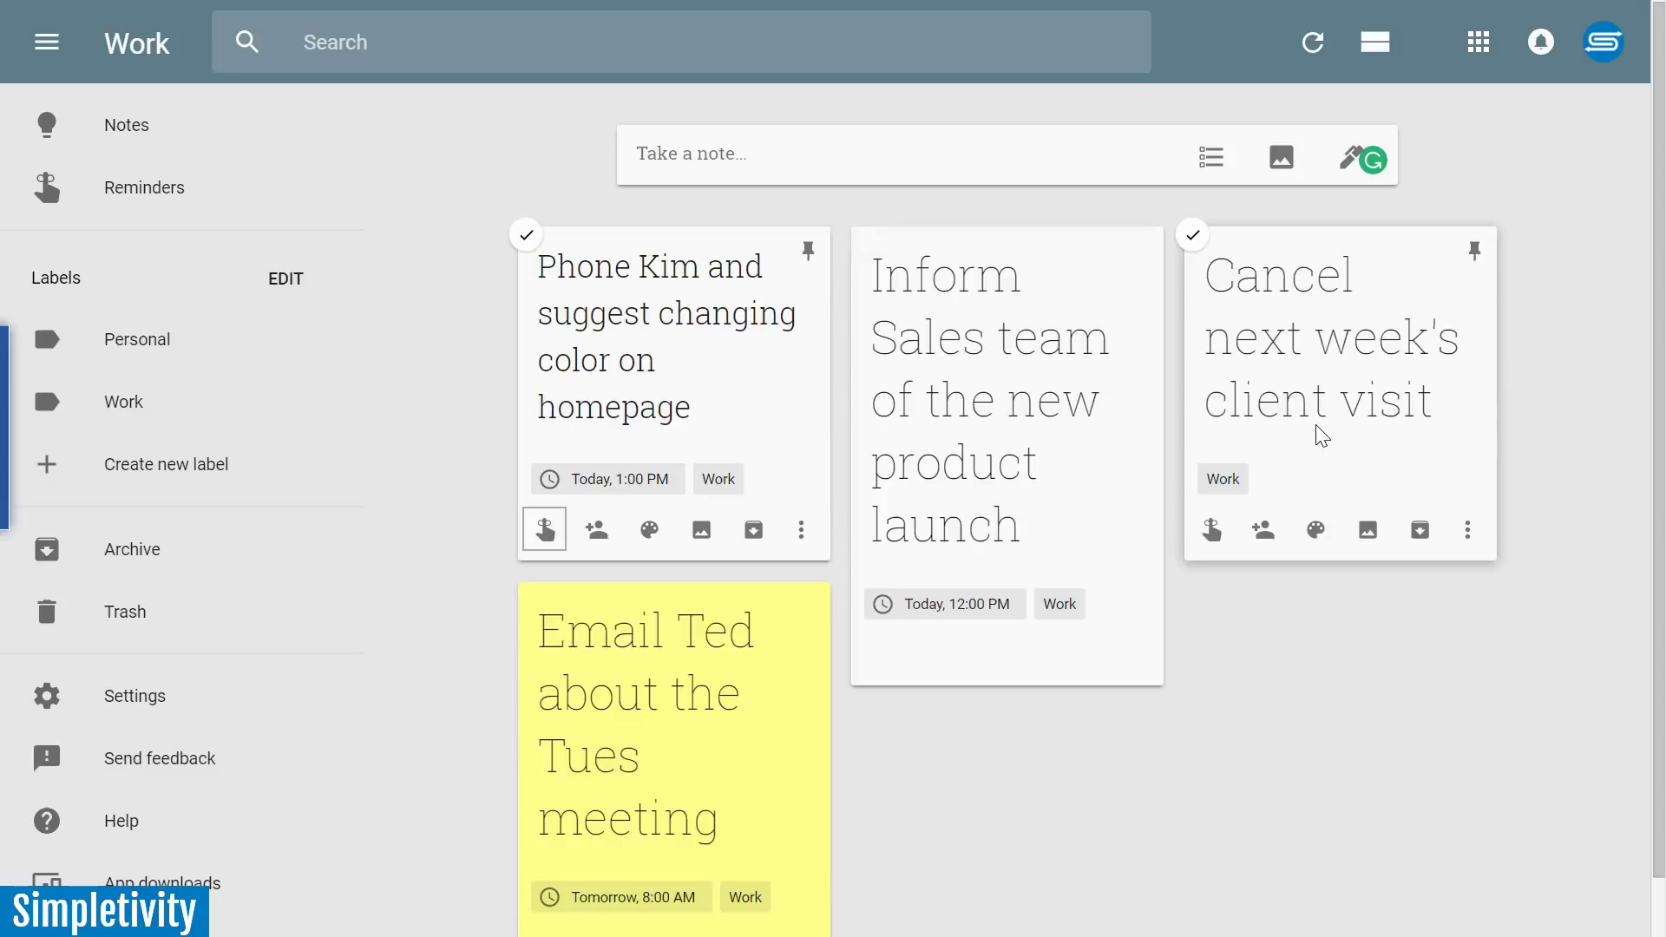
key(ctrl+Tab)
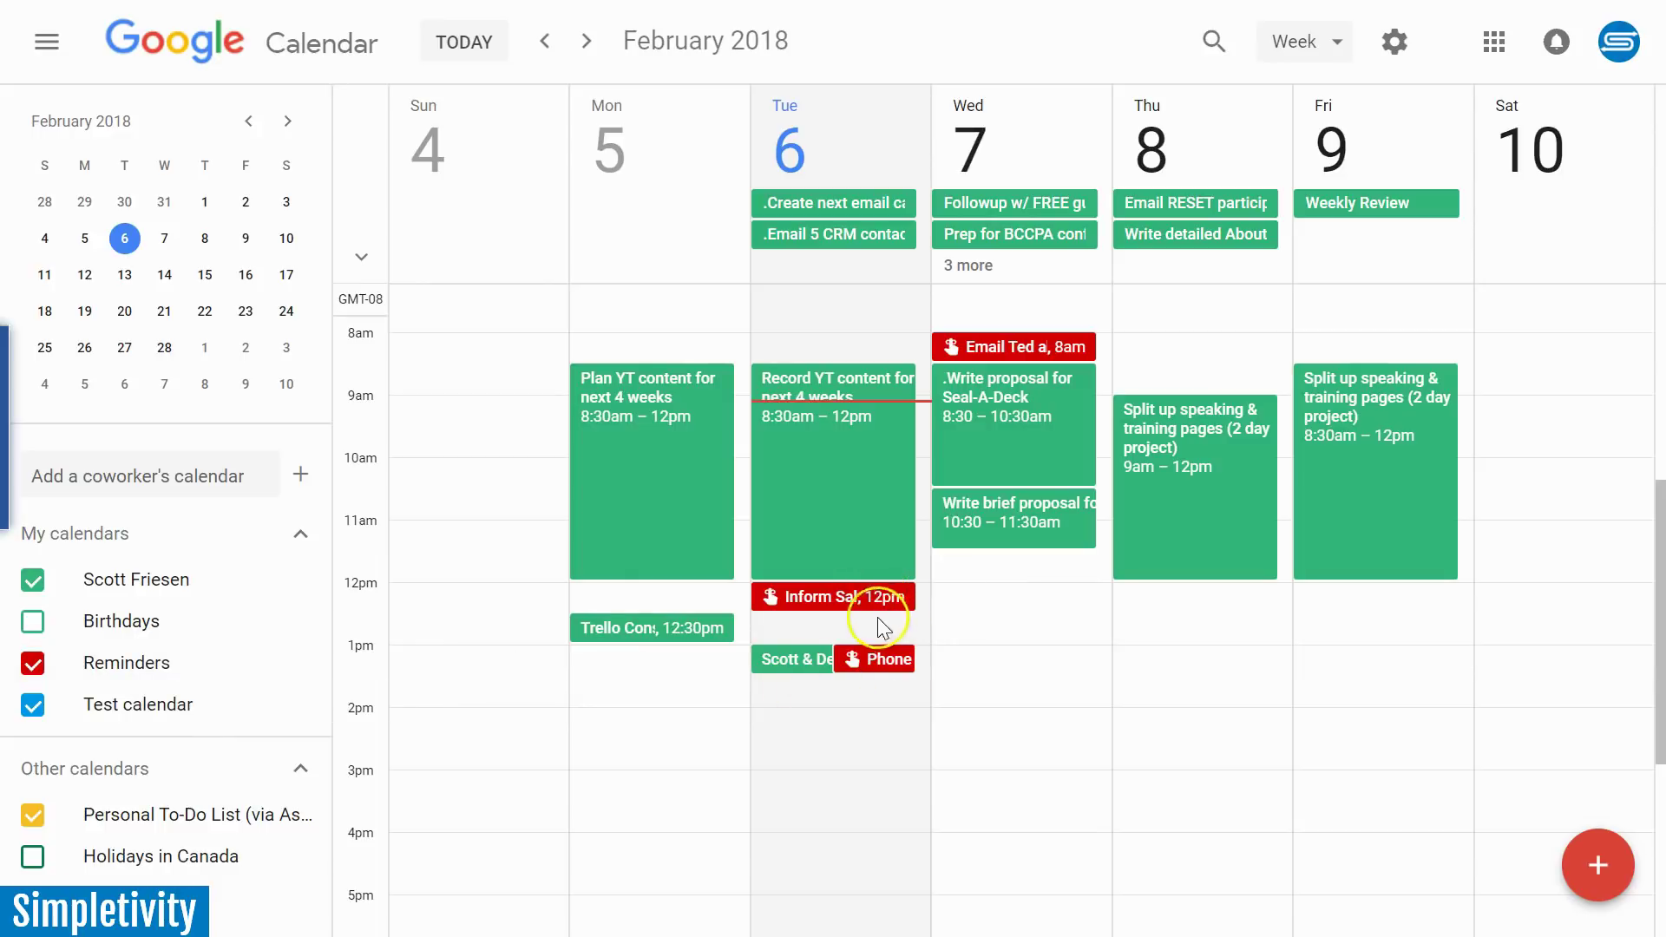
- Open the Wednesday 8:00am 'Email Ted about the Tues meeting' reminder, cancel its edit, and reopen its details
click(1005, 352)
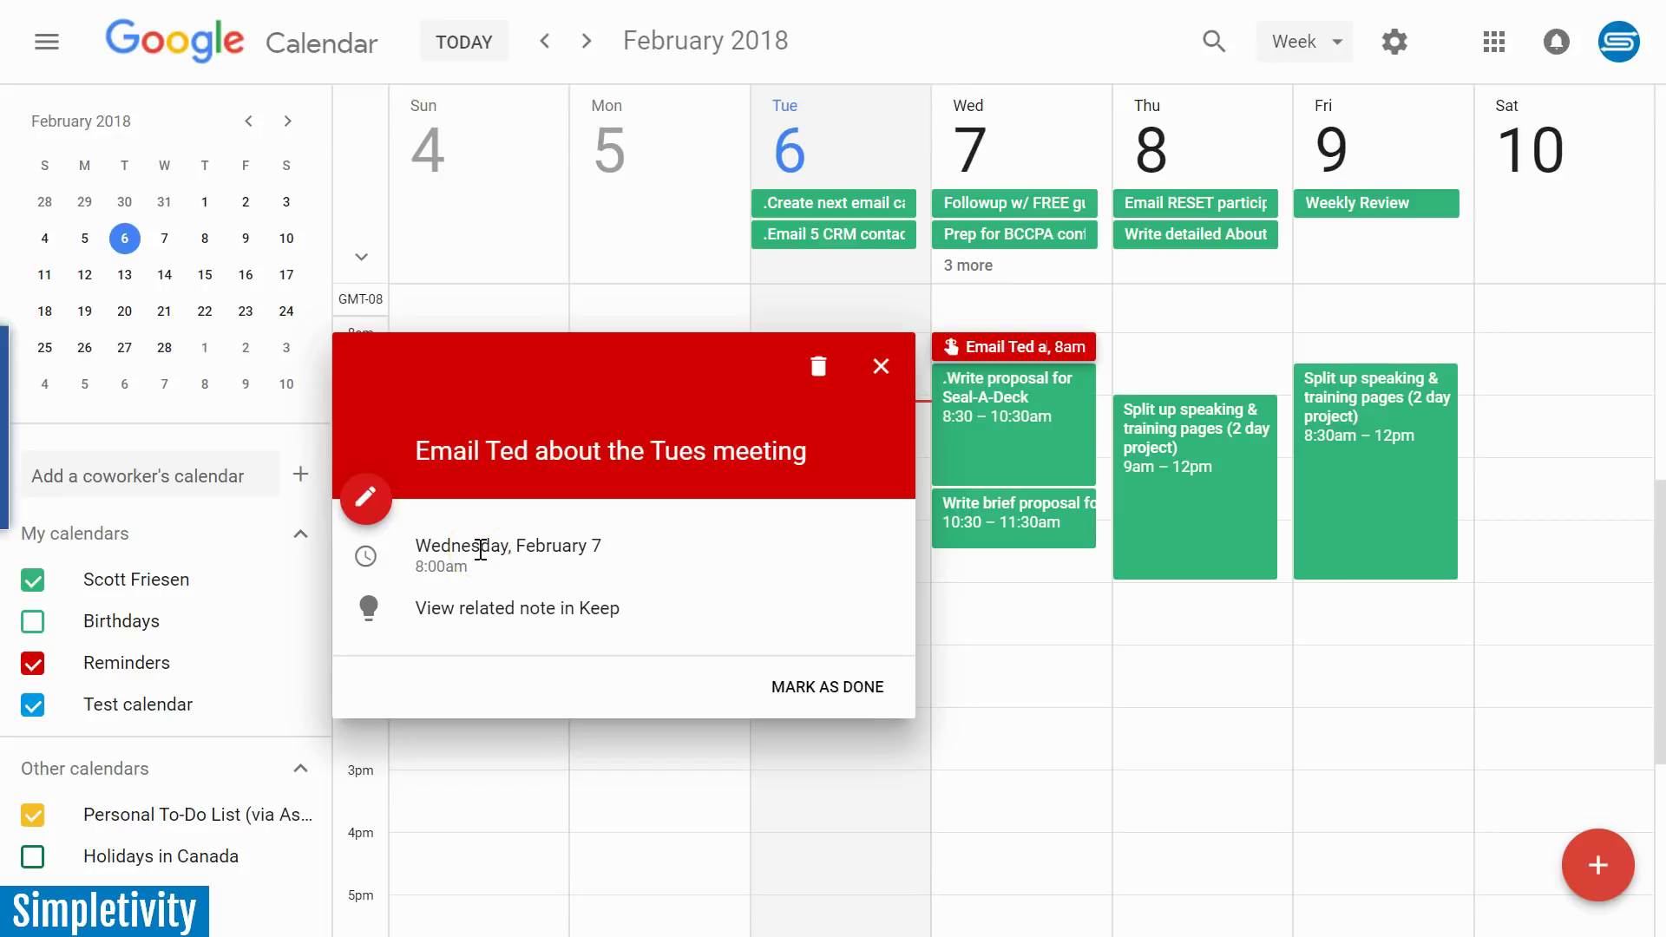
click(366, 496)
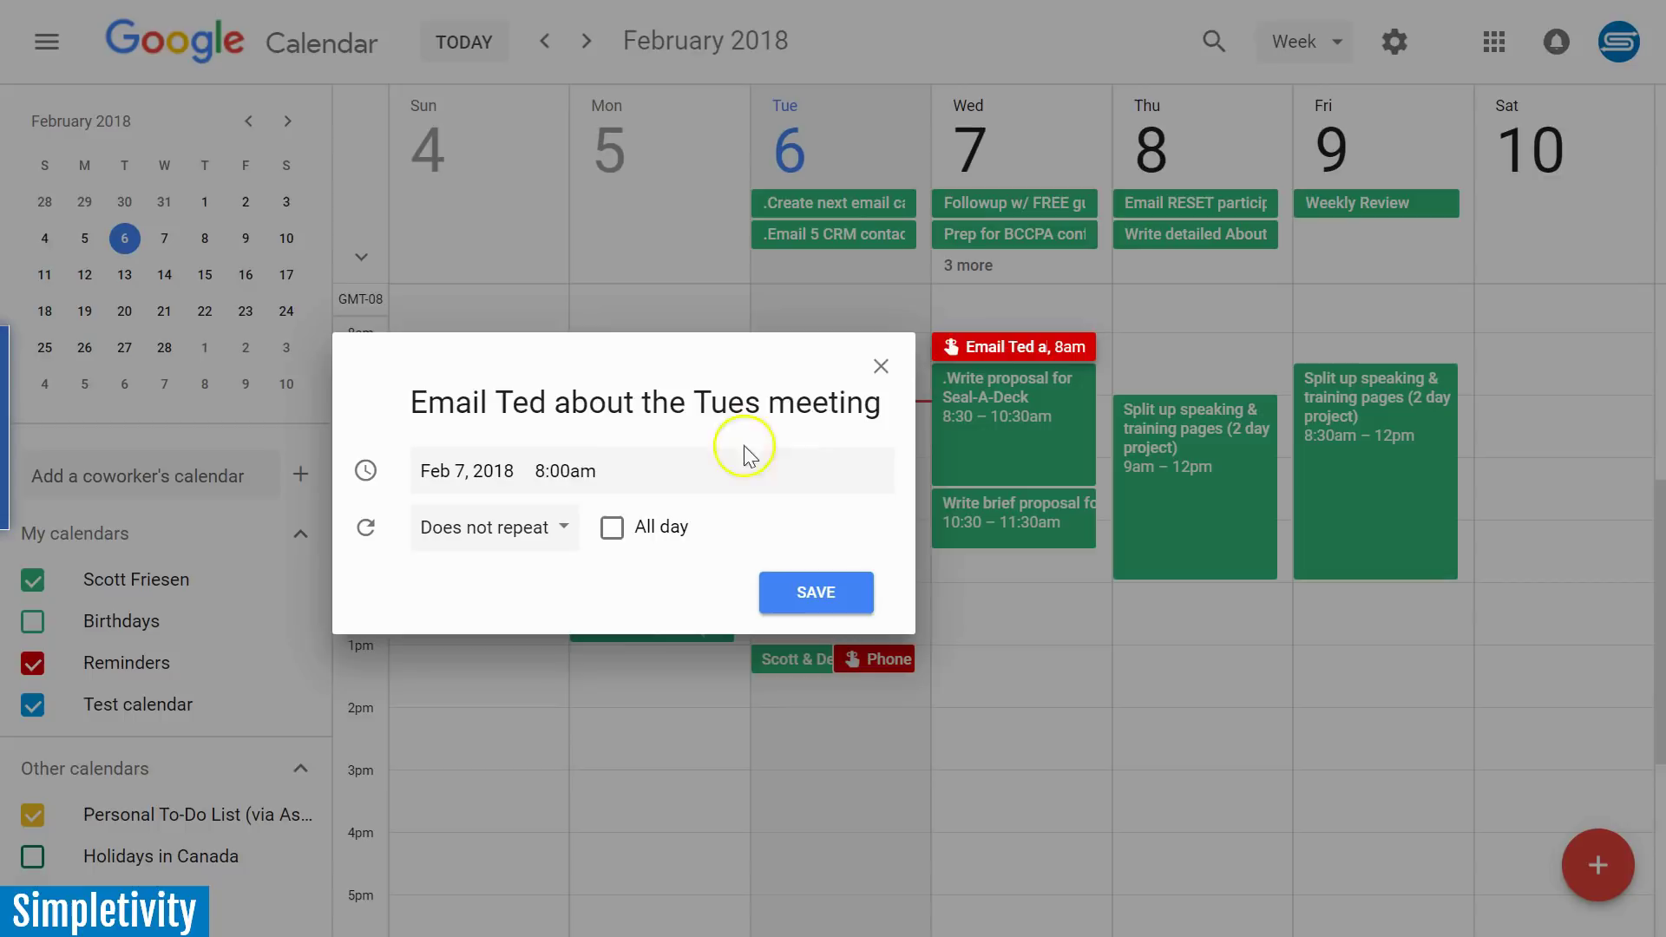
click(881, 365)
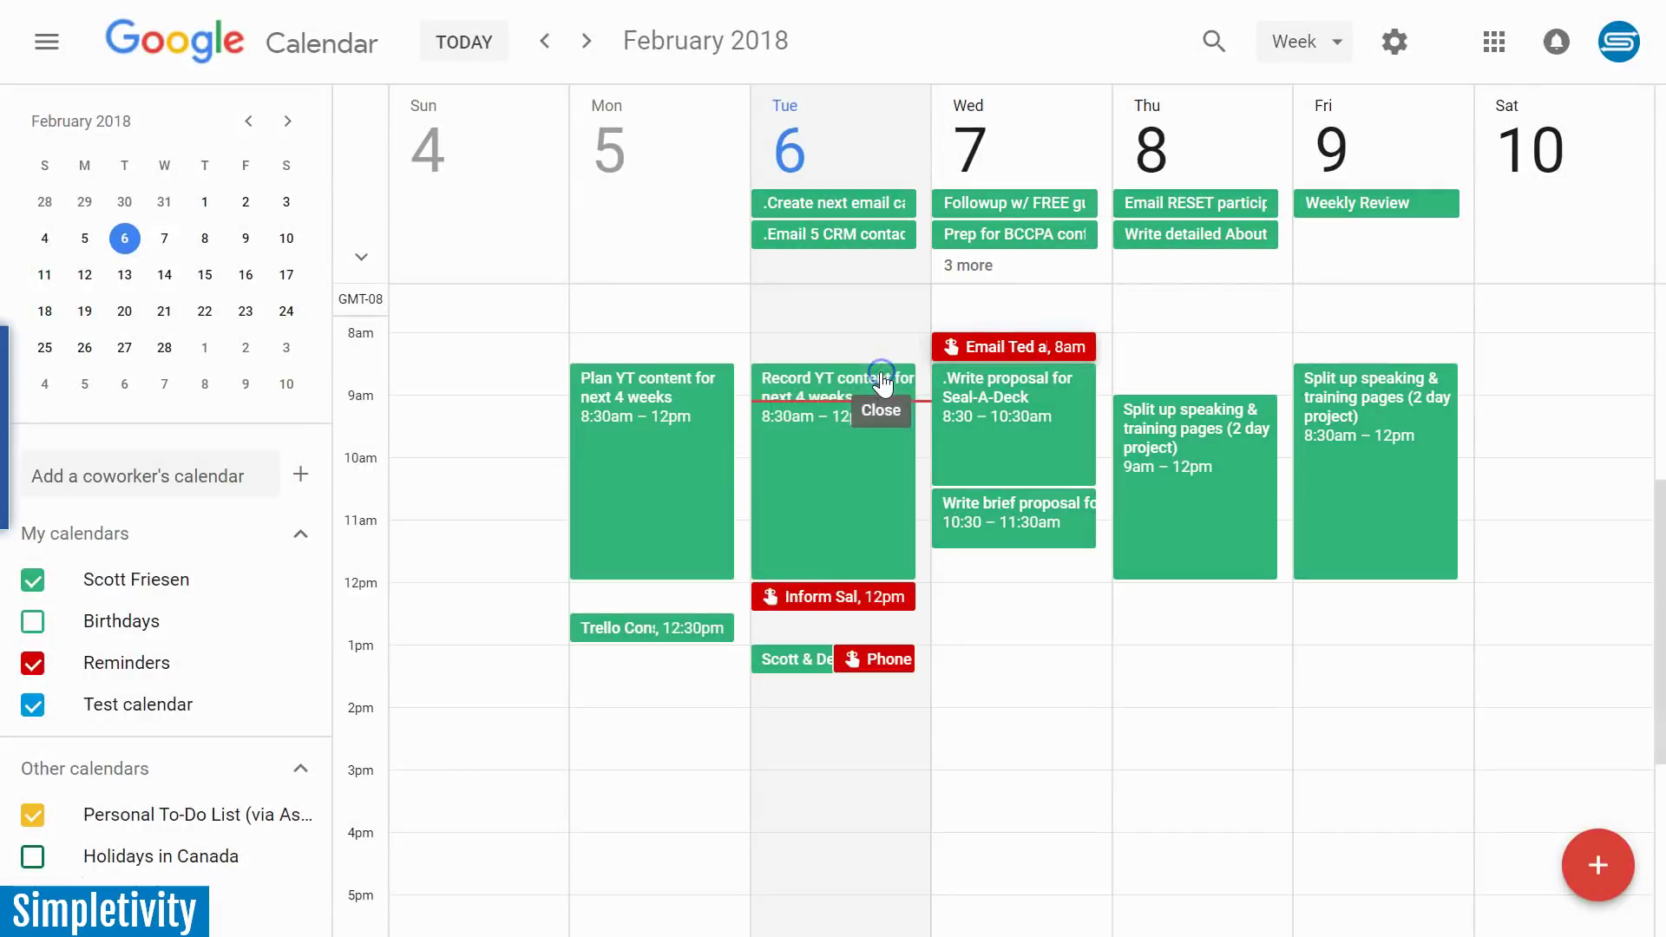
click(1012, 359)
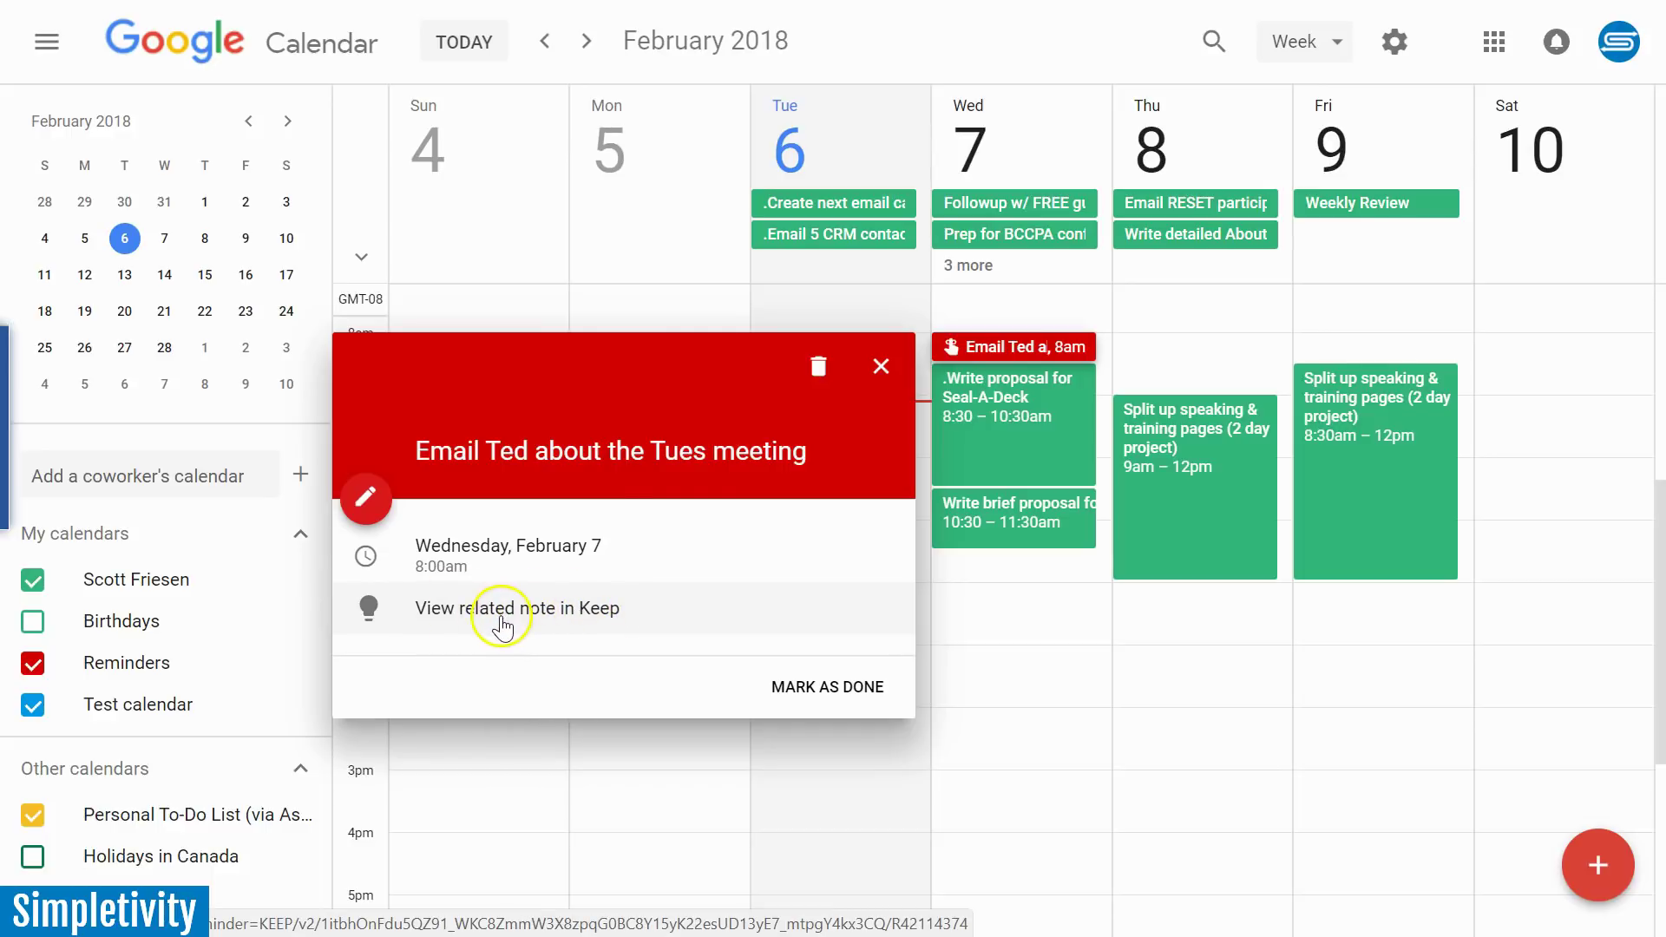
- Jump from the calendar reminder back to its related note in Google Keep
click(1011, 660)
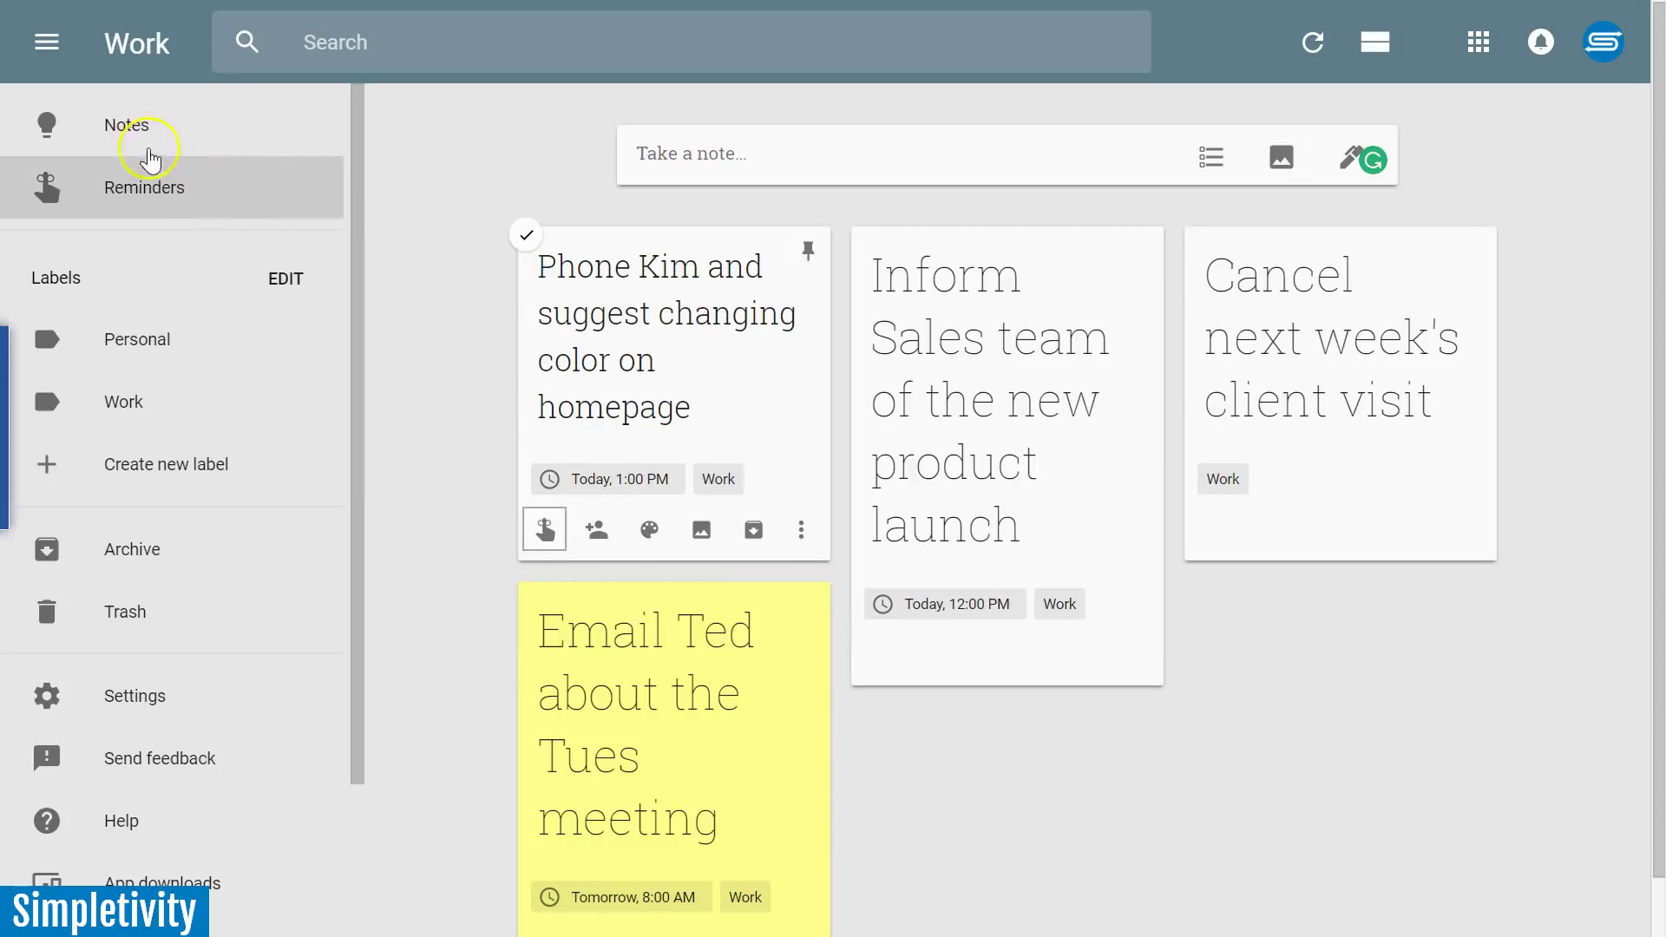
- Show all notes together and scroll through the mixed Work and Personal grid
click(132, 112)
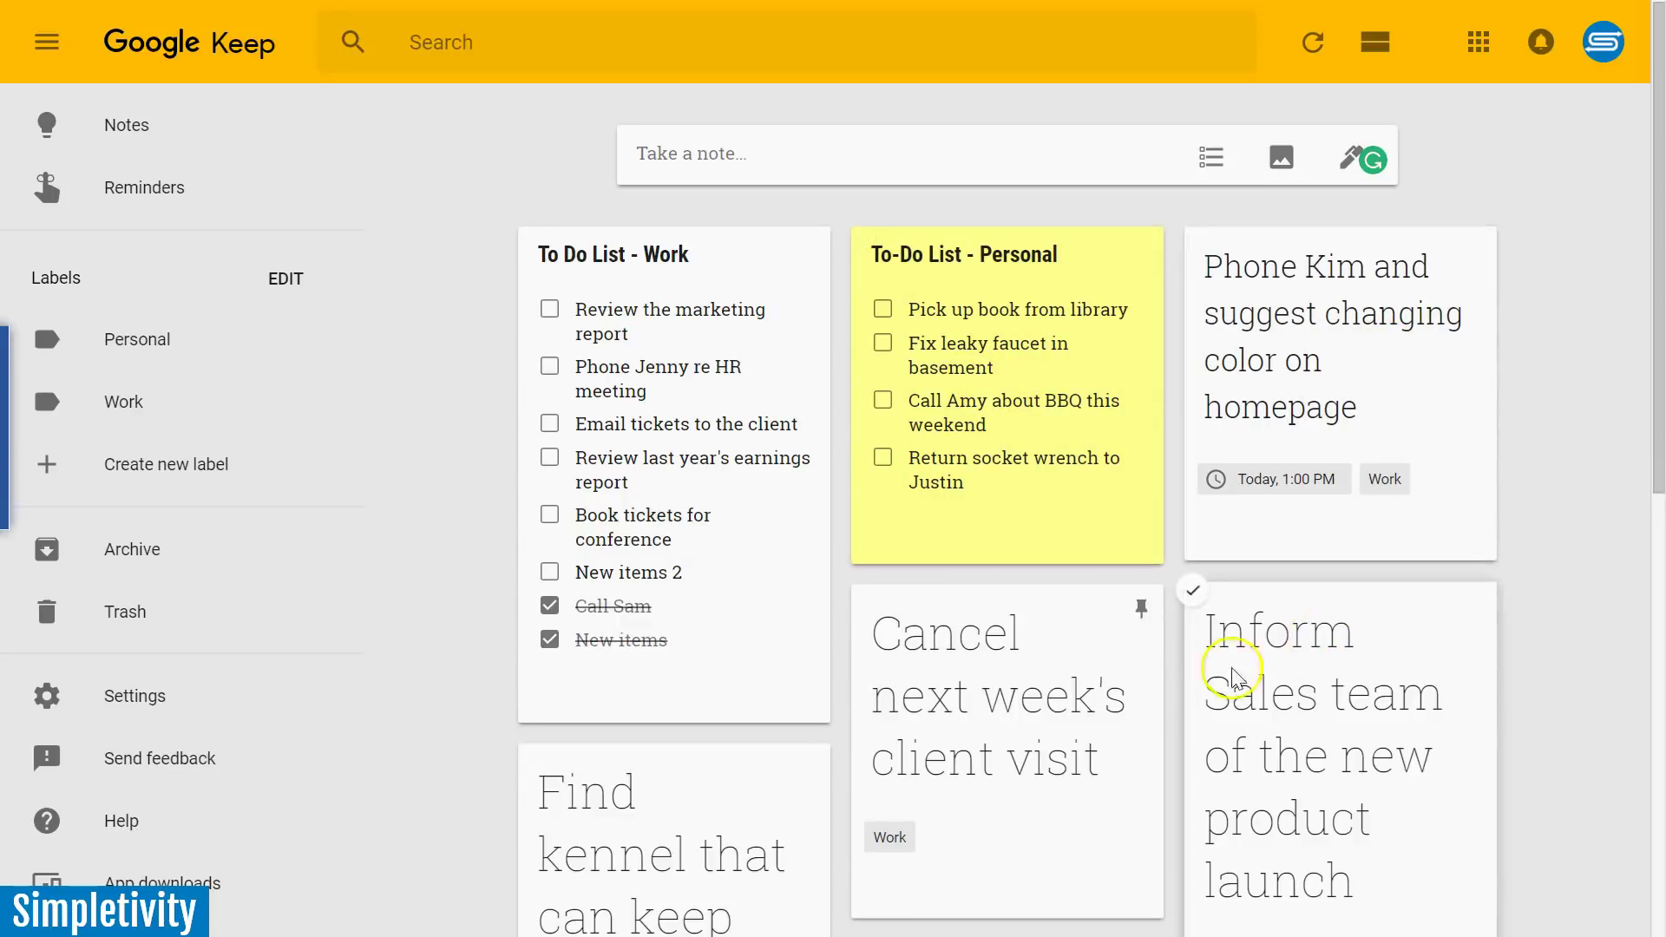
scroll(1041, 677, down, 3)
scroll(1074, 653, down, 6)
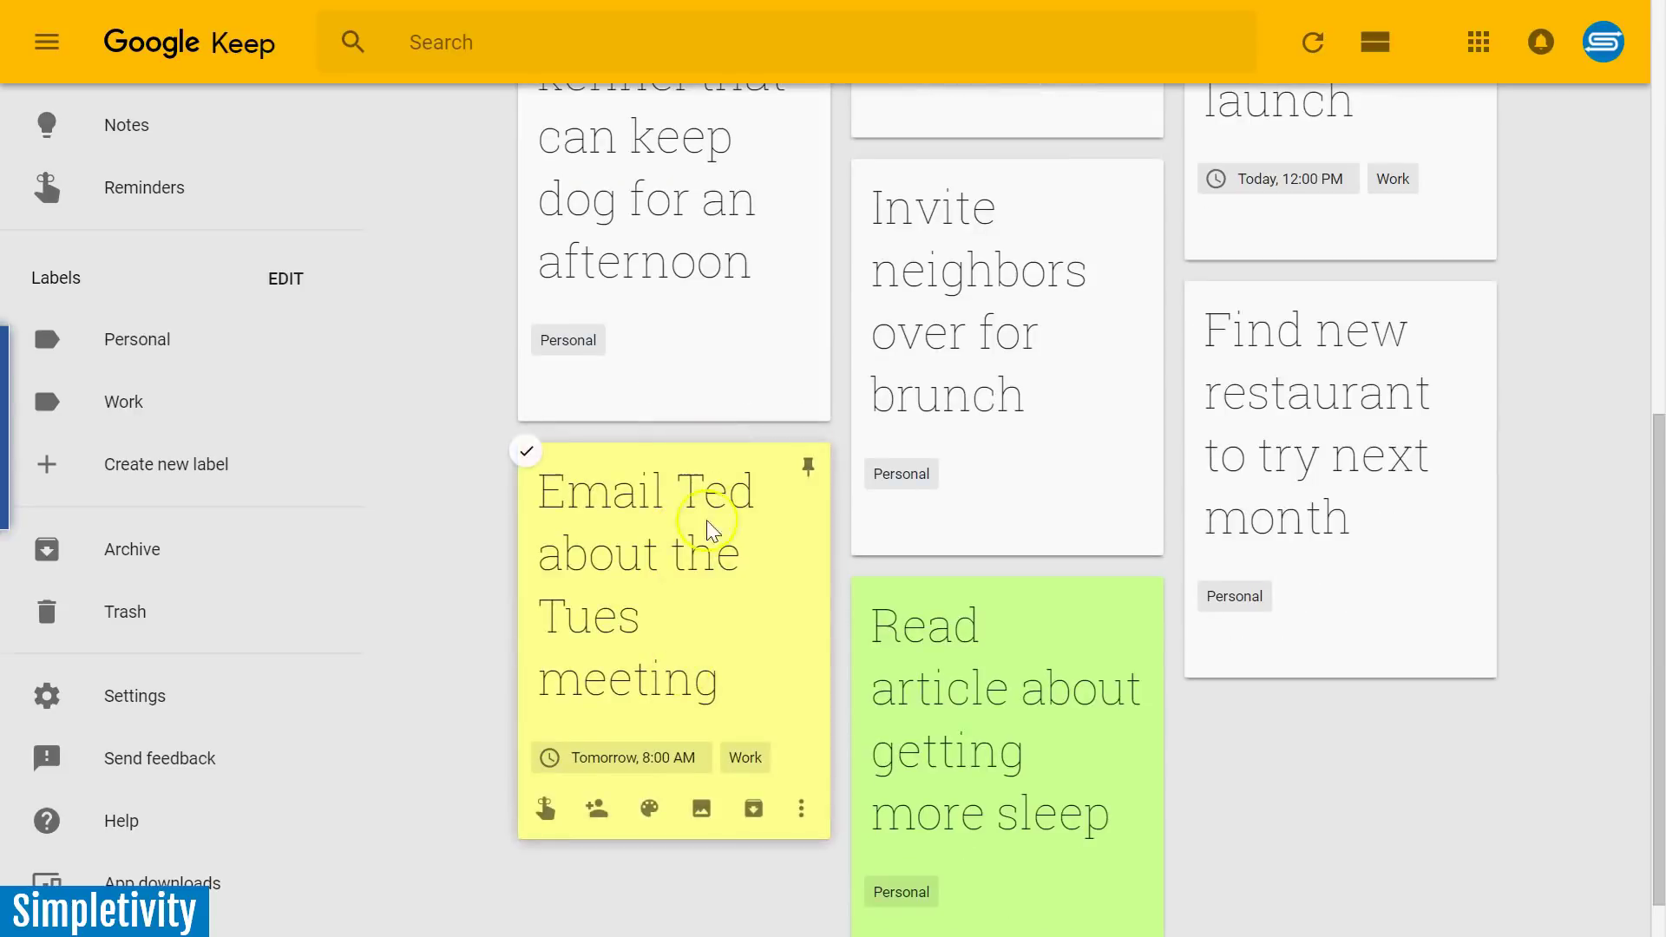
scroll(1024, 416, up, 3)
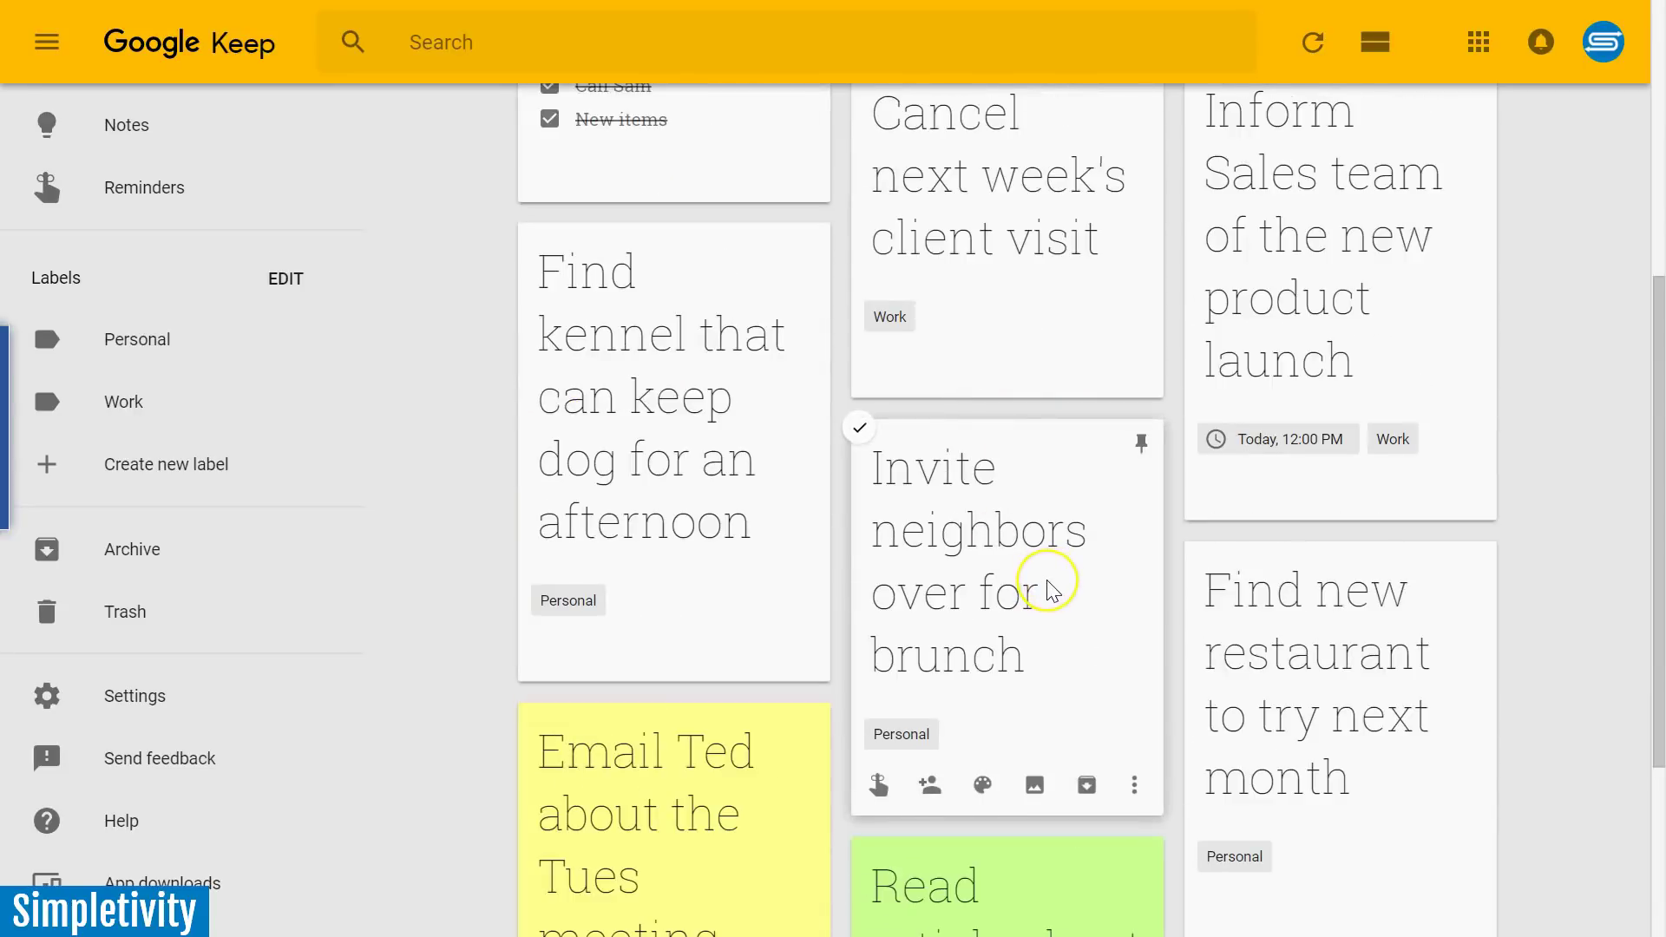
scroll(1050, 585, up, 3)
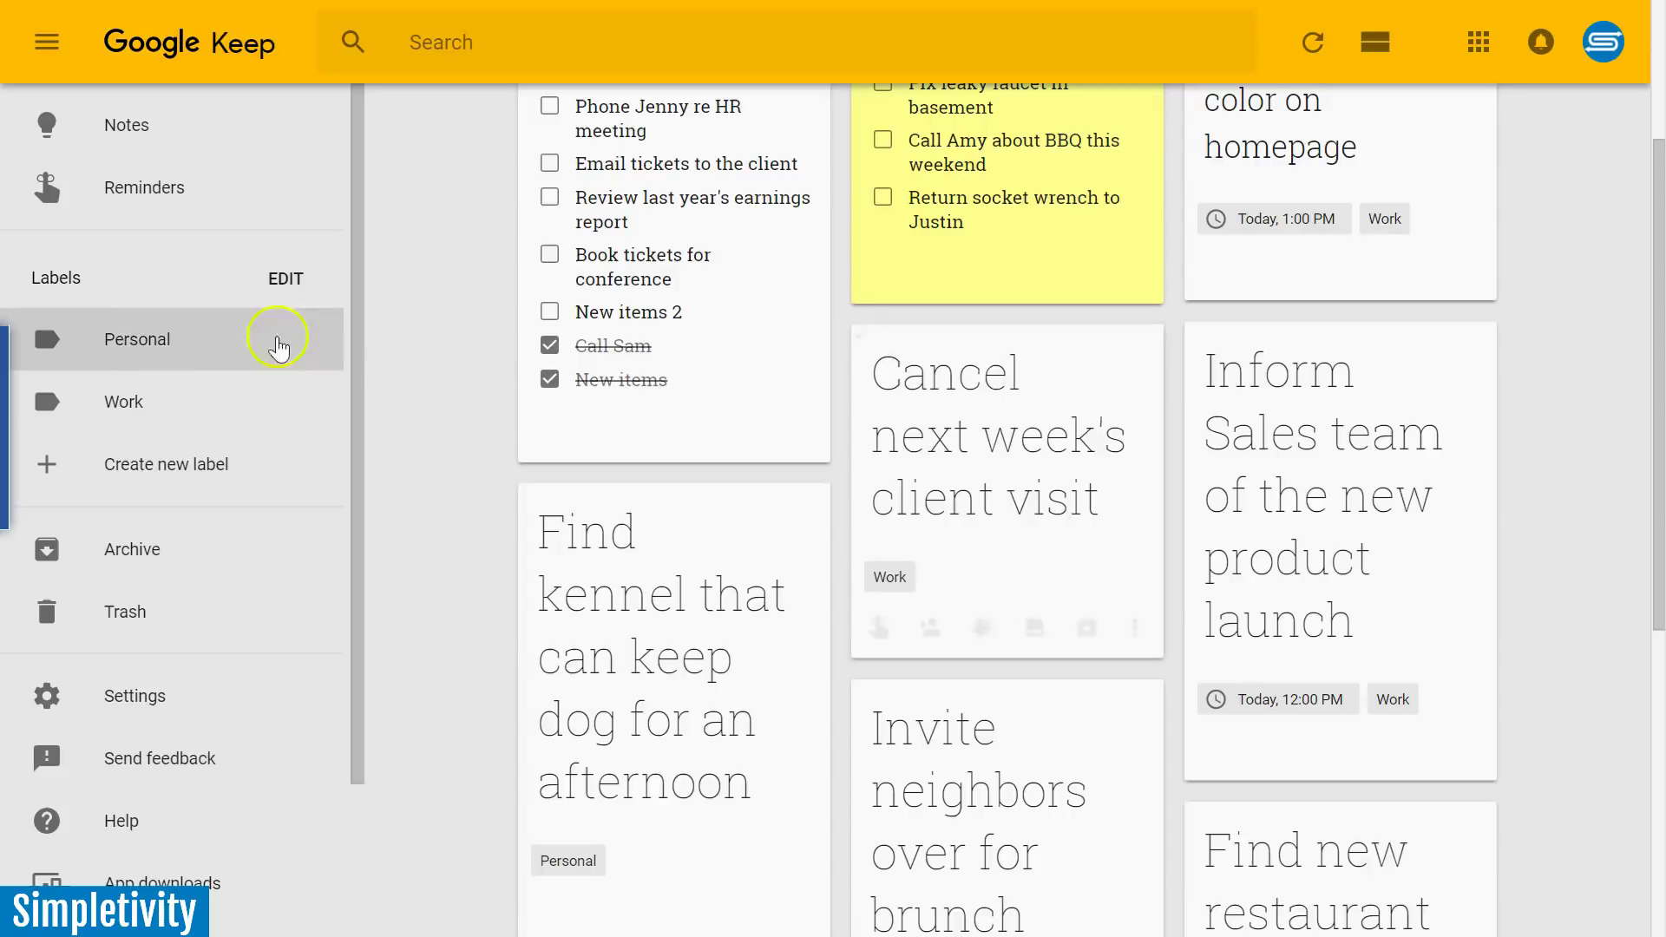
click(129, 339)
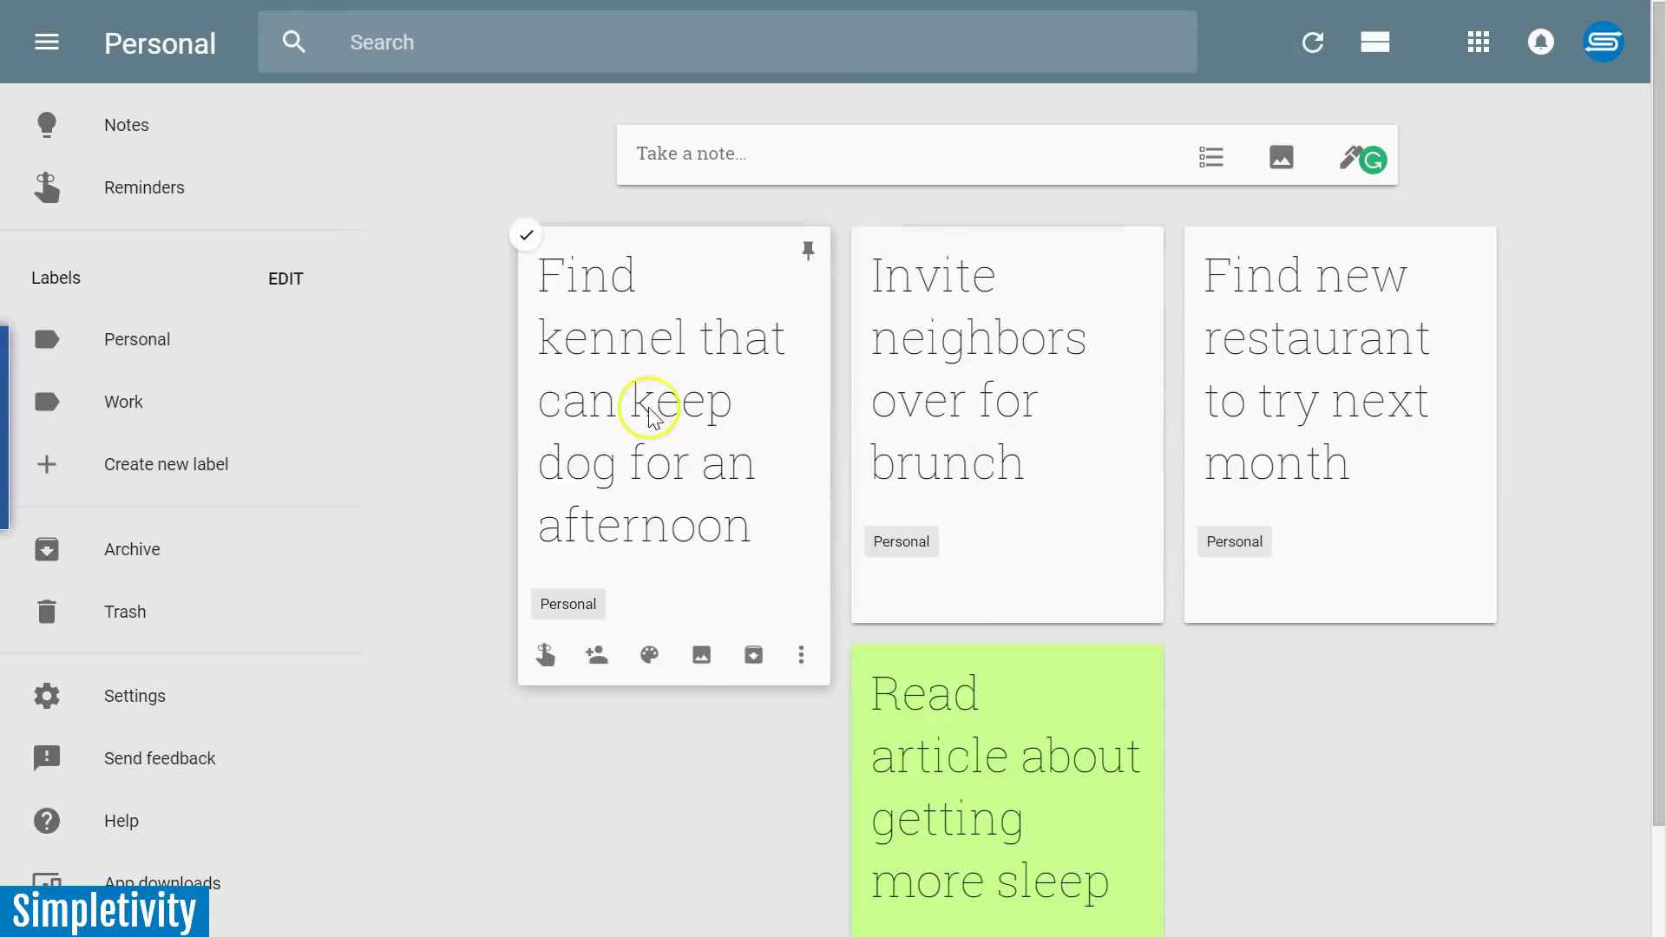
click(130, 401)
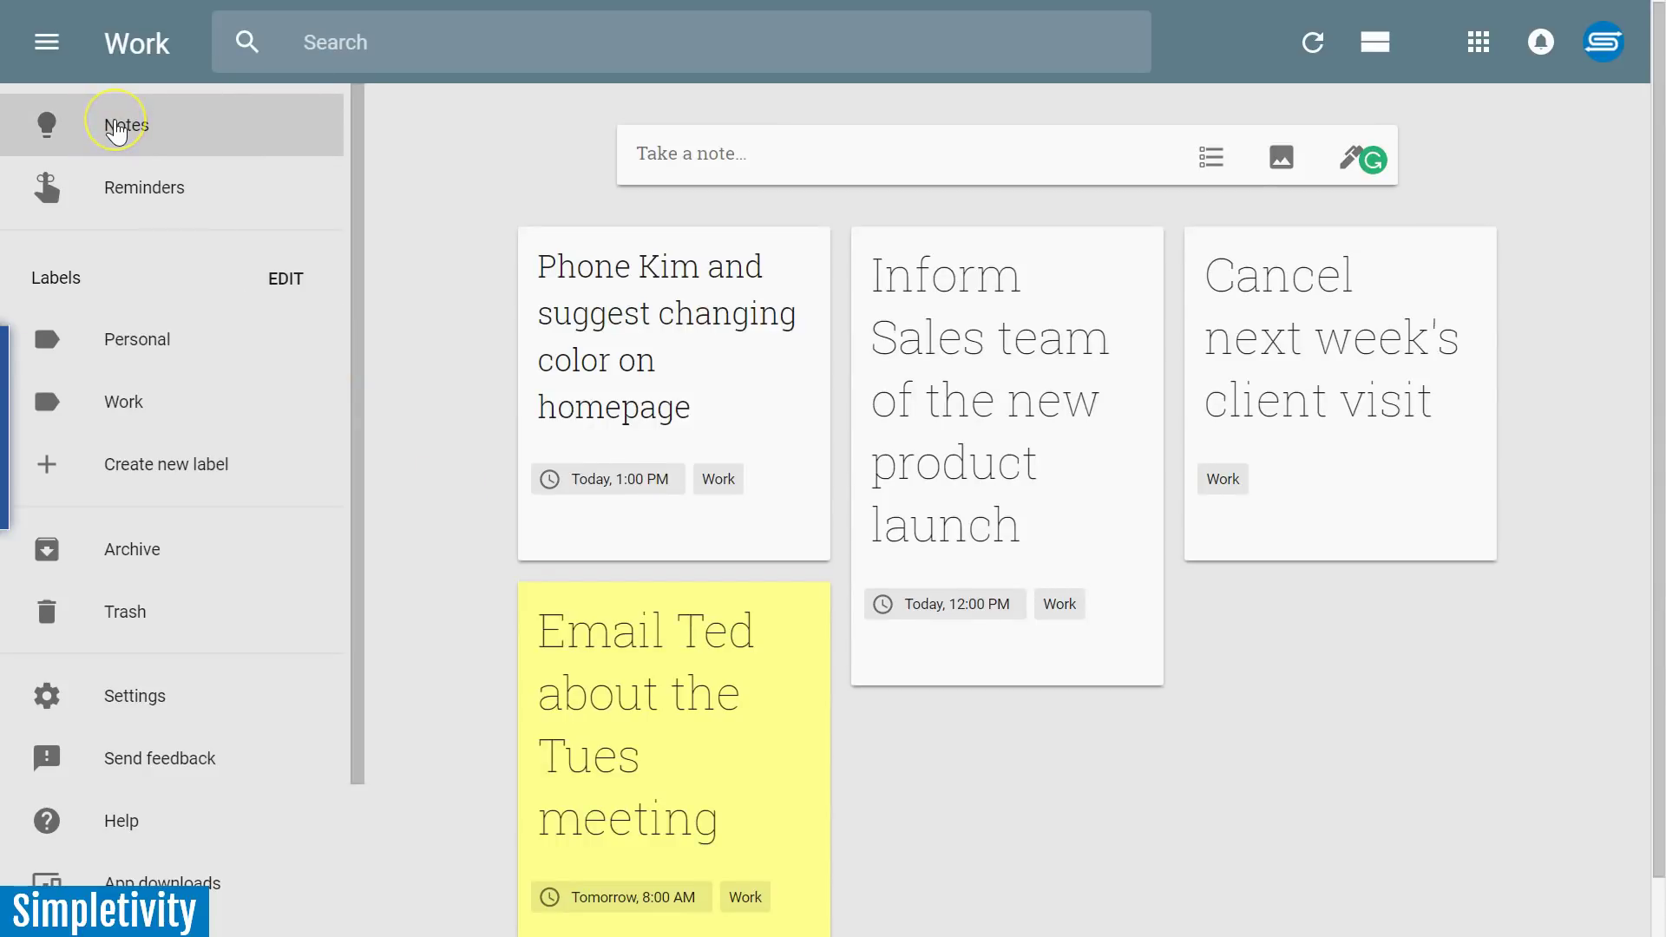
click(116, 129)
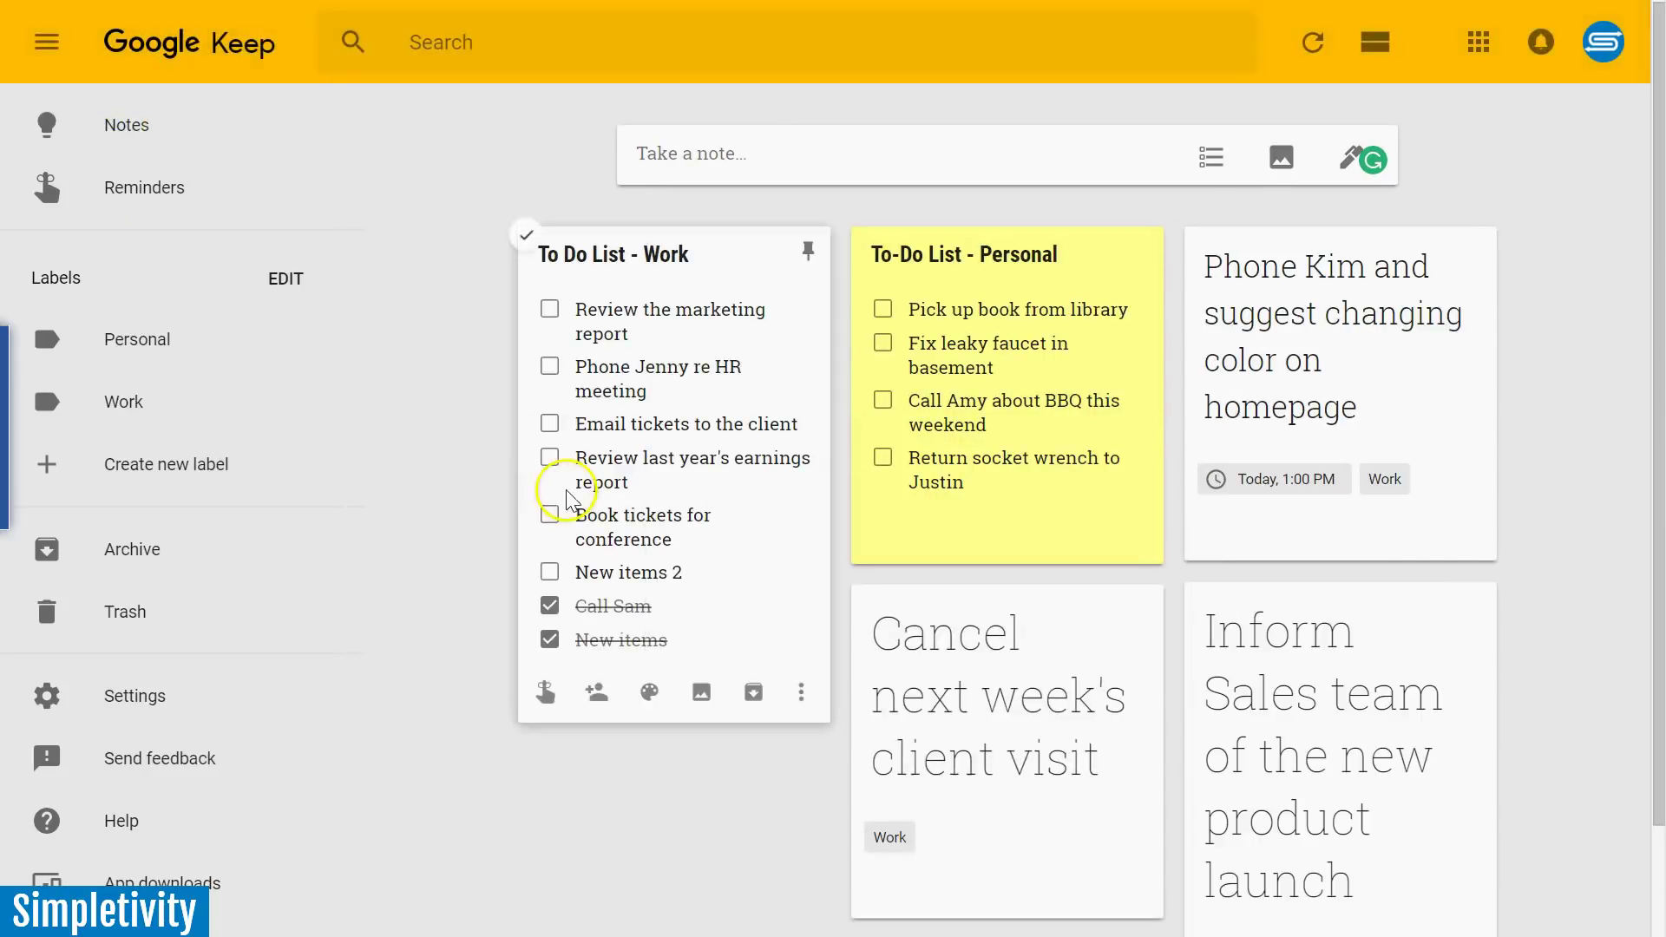